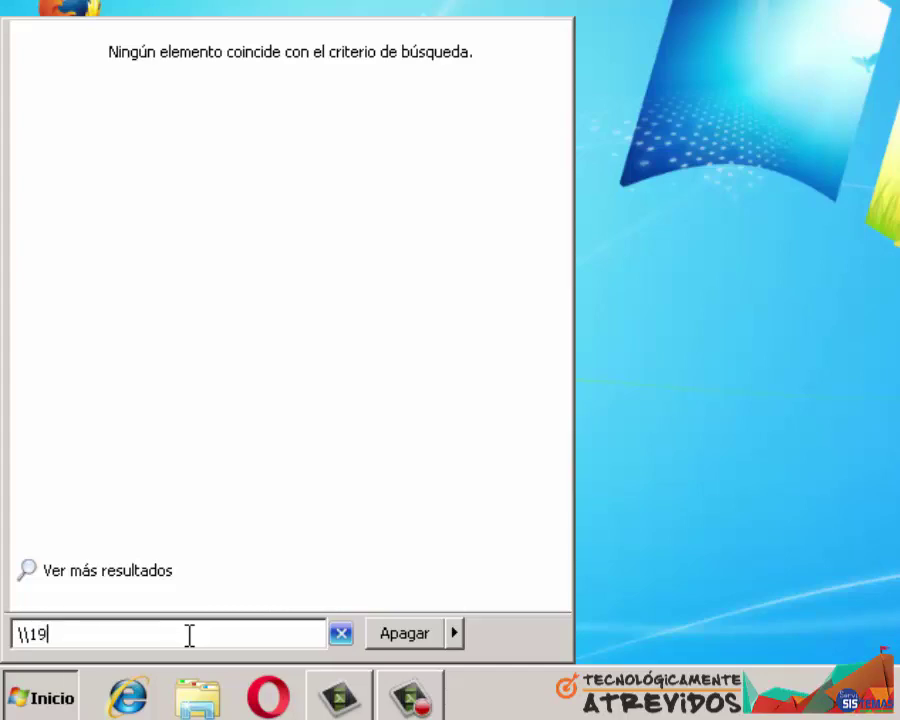
Enter \\192.168.0.250 in the Start menu search to browse the server's 14 shares
text(2.168.0.)
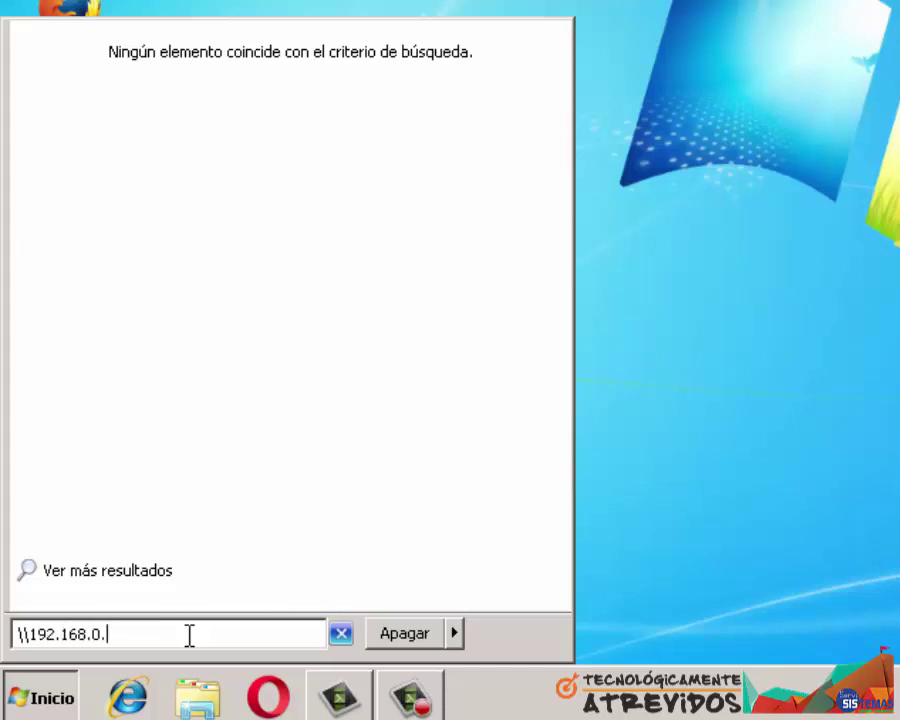
text(250)
key(Return)
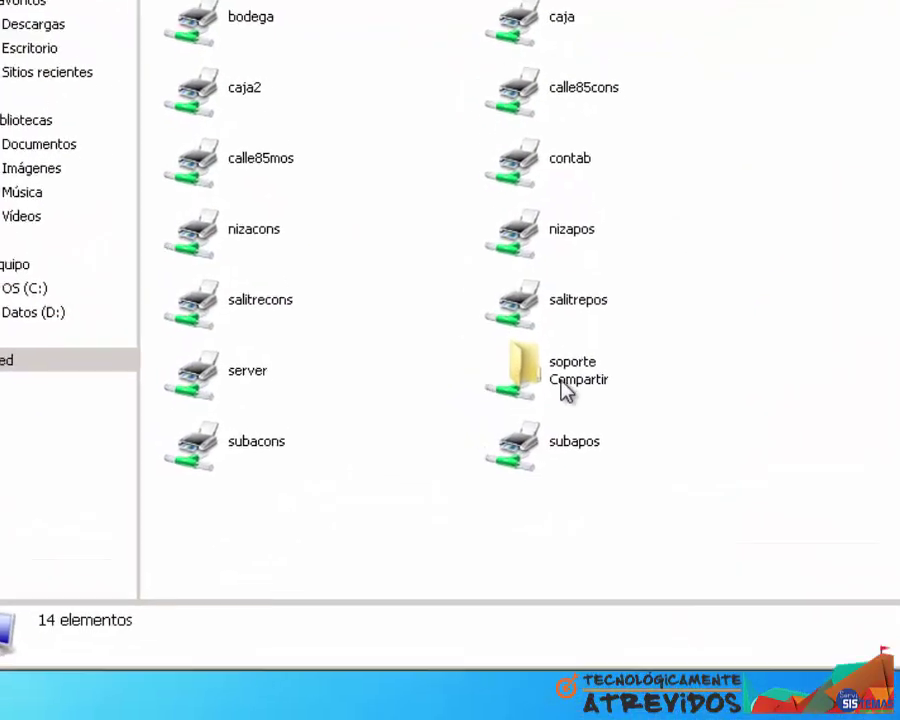
Copy the POS folder from the server's soporte share
double_click(550, 412)
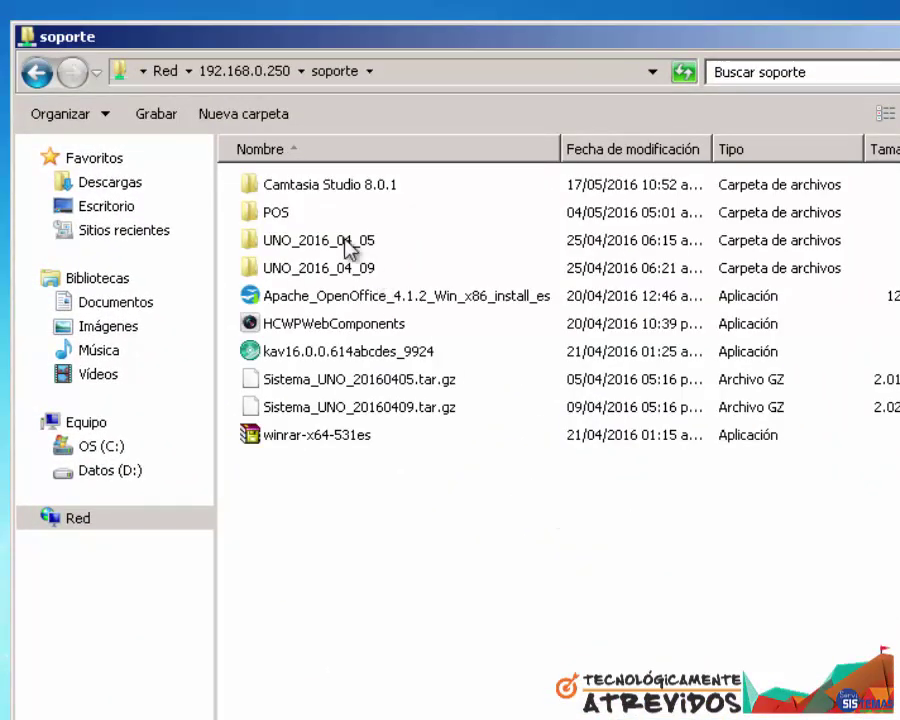
double_click(289, 219)
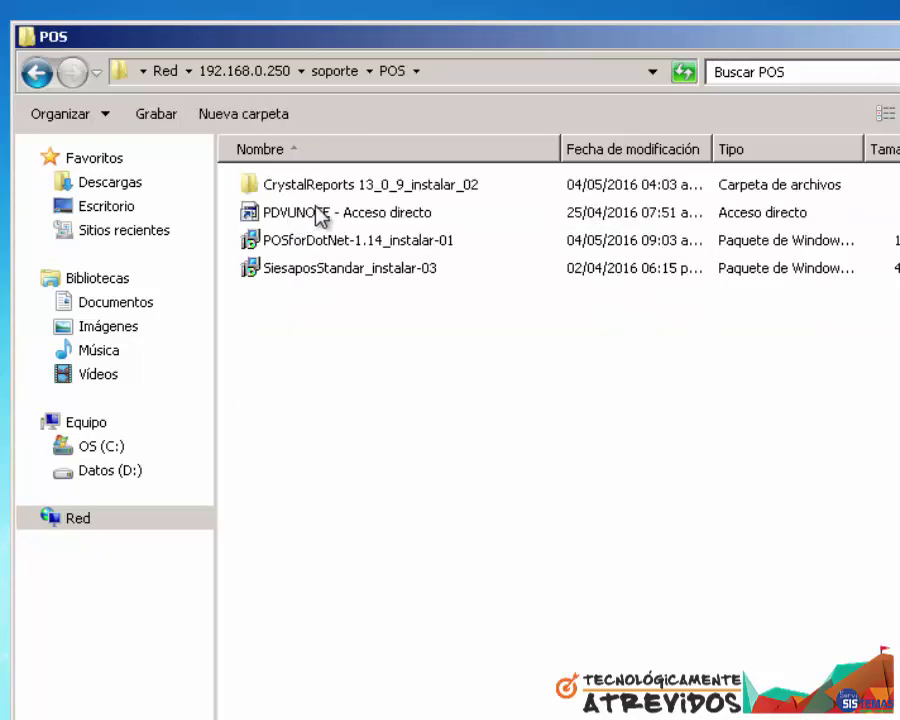
click(316, 210)
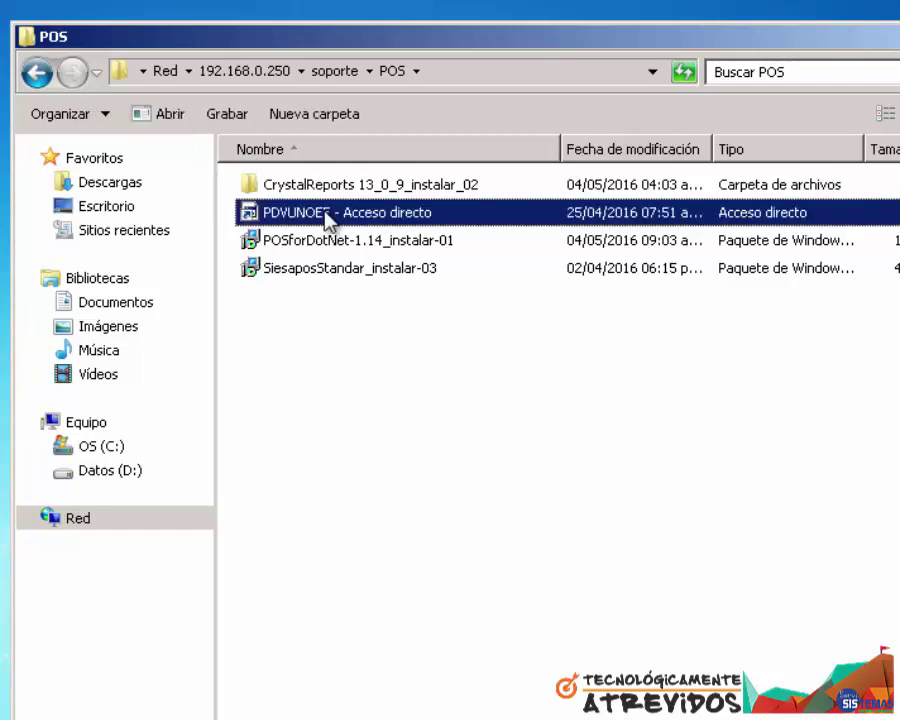
click(36, 73)
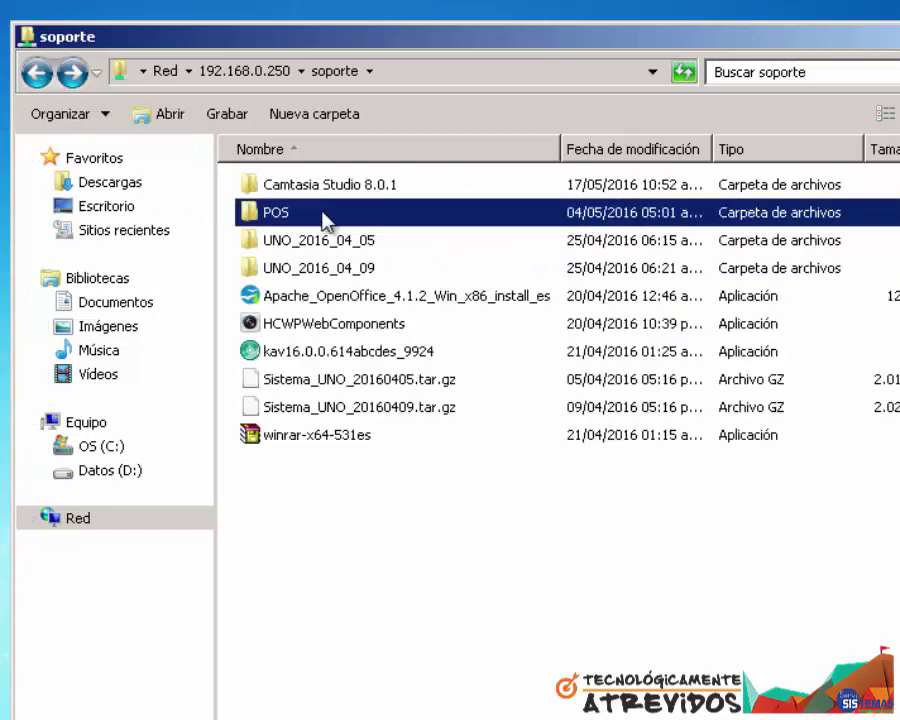
right_click(279, 211)
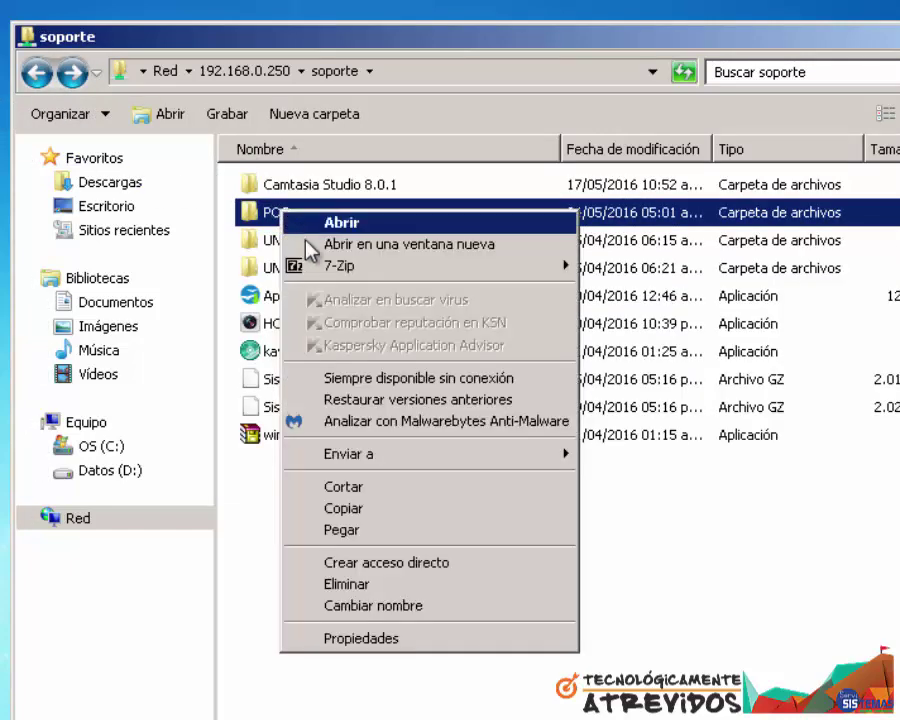
click(394, 510)
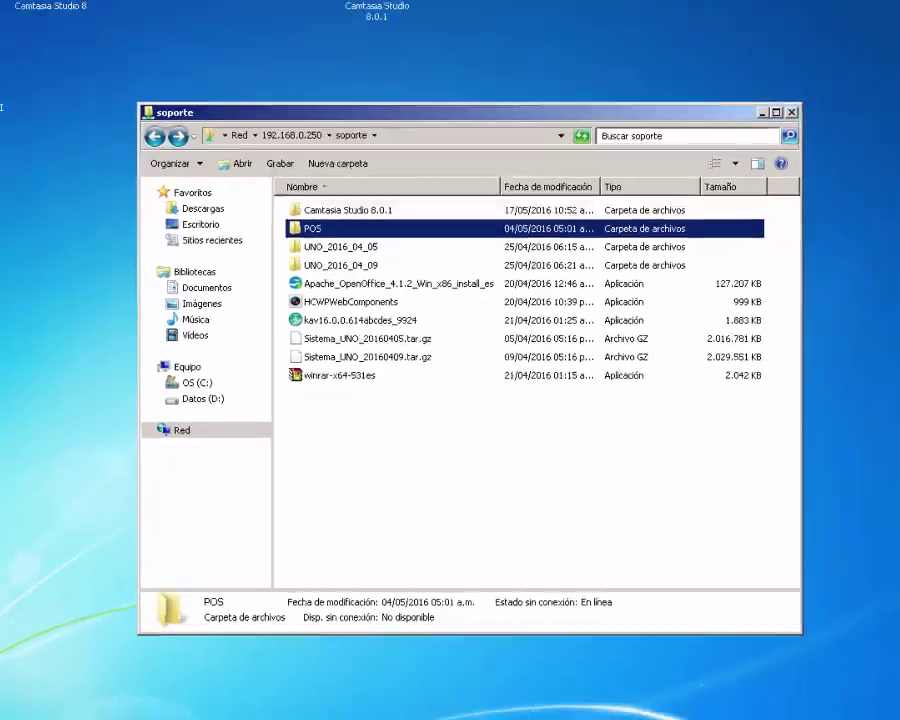
Paste POS onto drive C:, merging with the existing folder, and open C:\POS
click(28, 701)
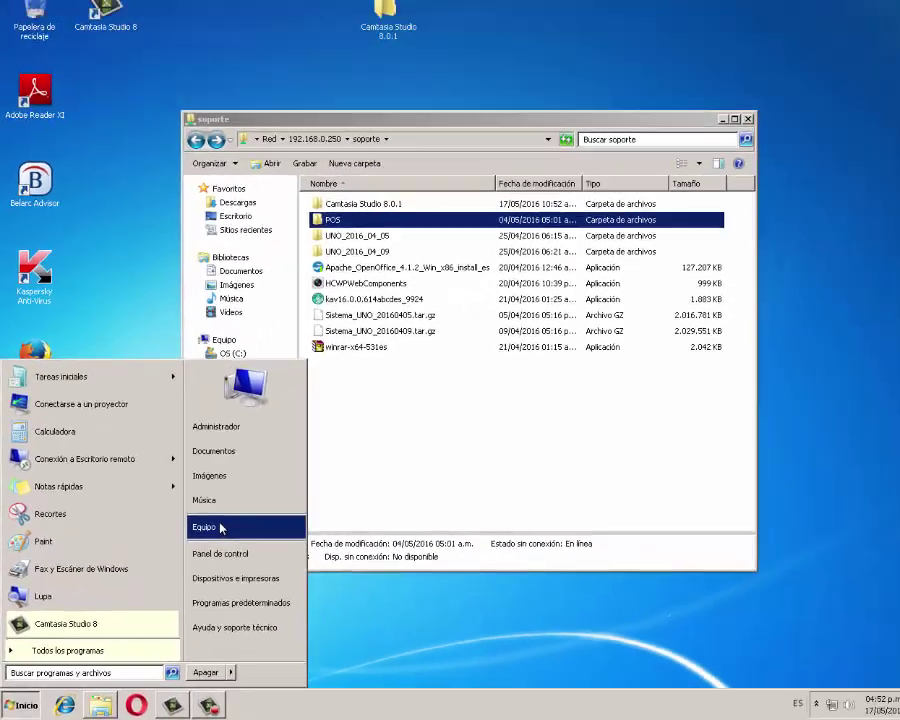
click(221, 527)
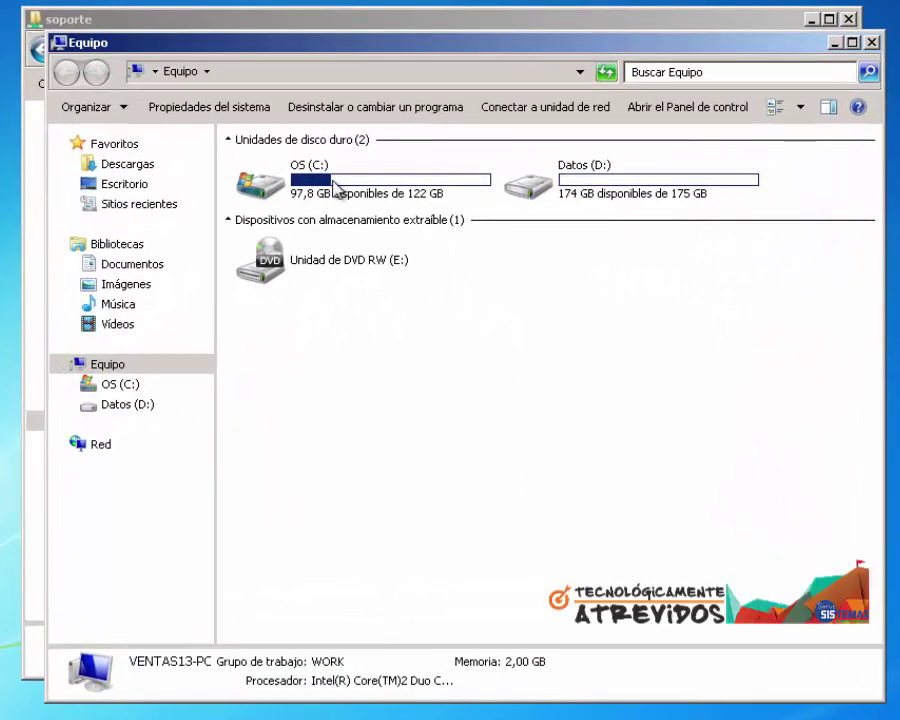
double_click(335, 188)
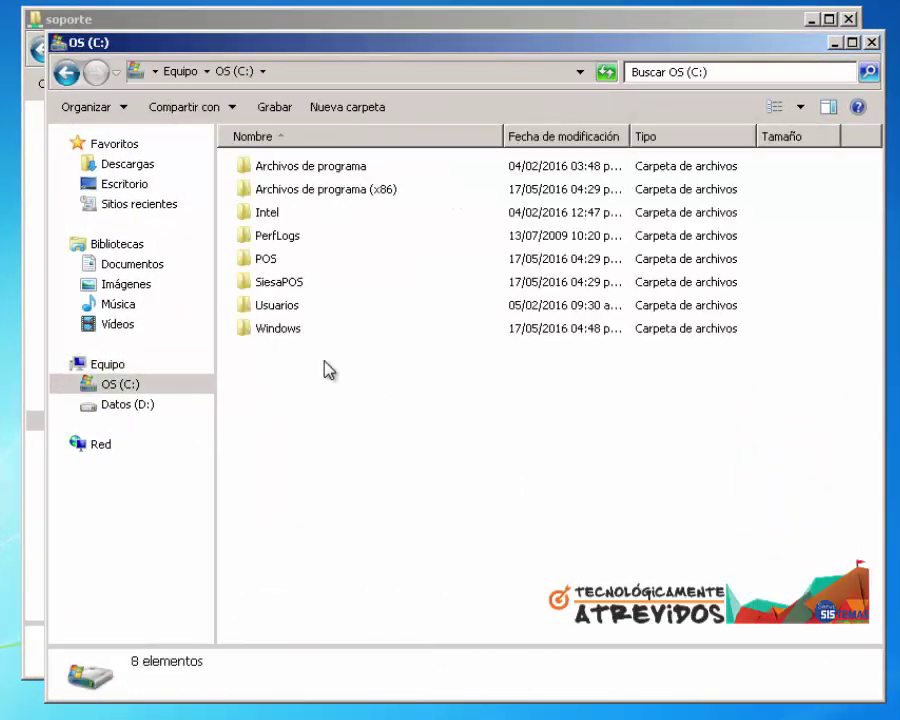
double_click(270, 262)
right_click(330, 406)
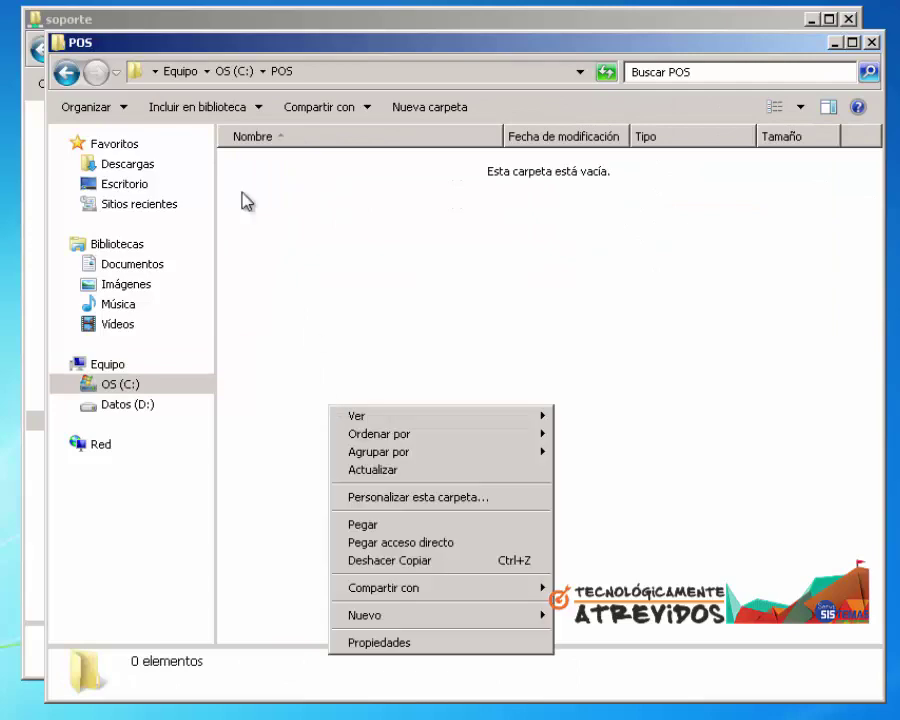
click(78, 72)
right_click(340, 402)
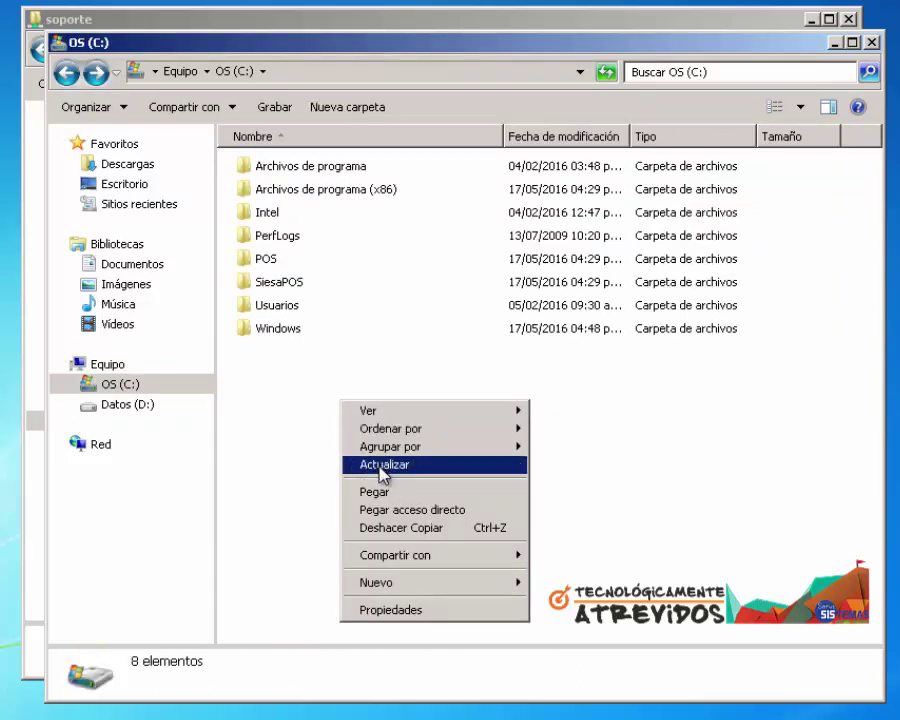
click(385, 492)
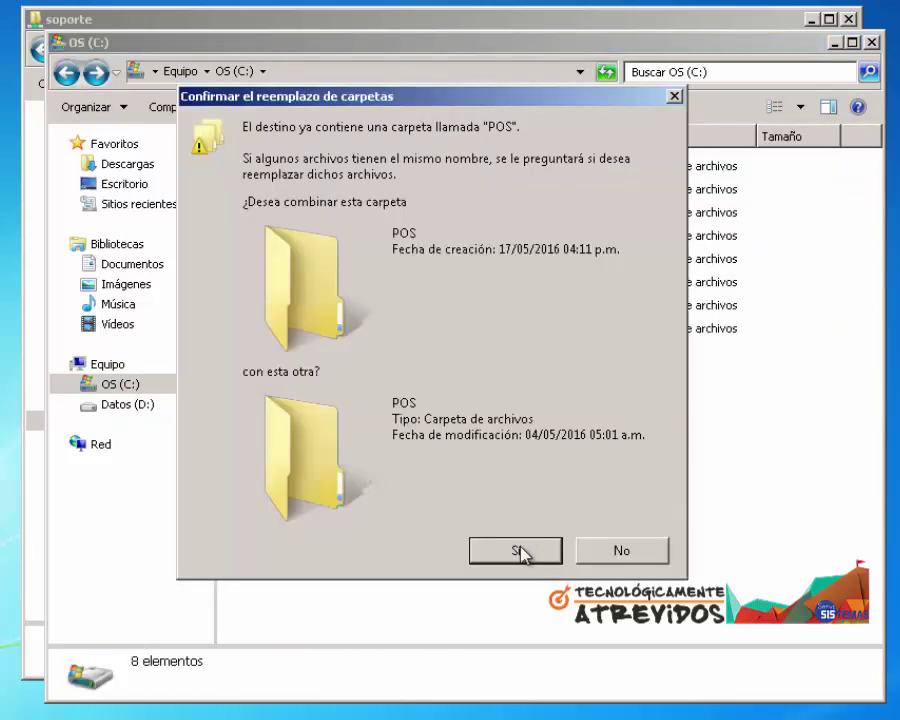
click(520, 548)
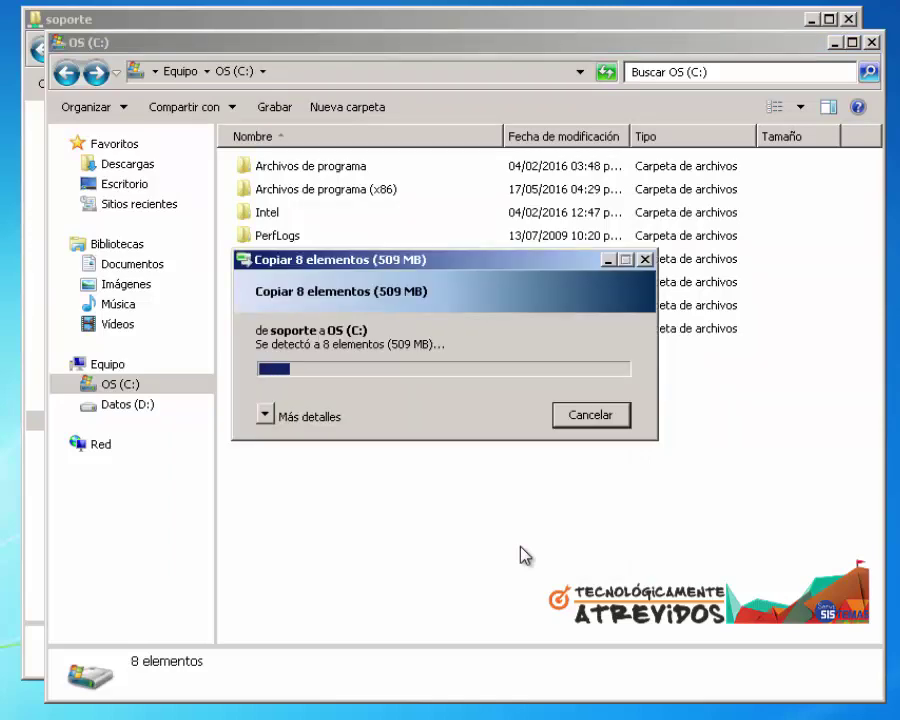
double_click(265, 259)
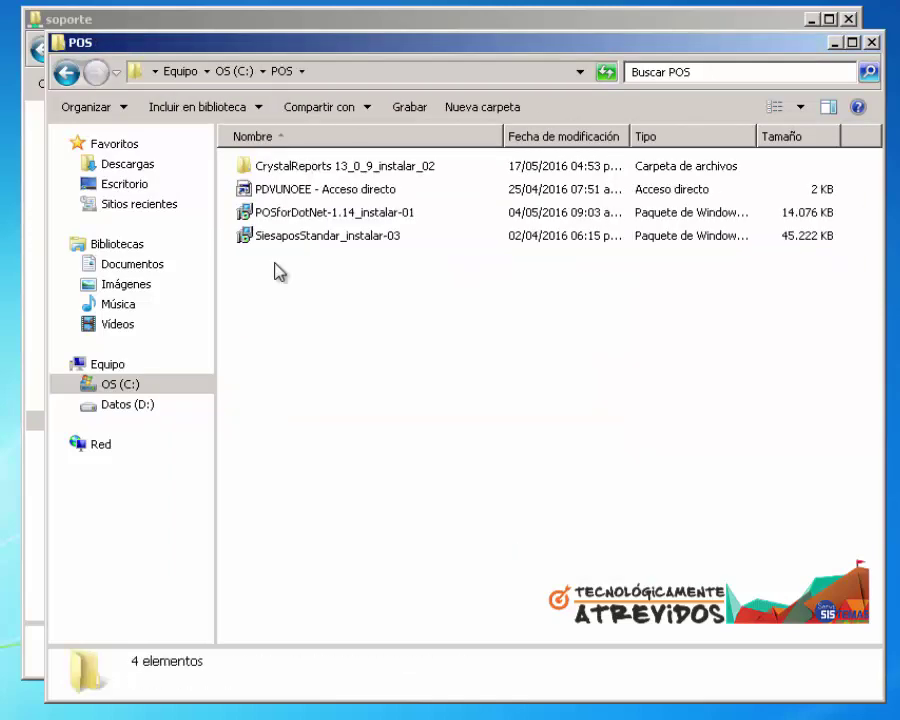
Install POS for .NET 1.14 from POSforDotNet-1.14_instalar-01 with license accepted and default folder
click(281, 221)
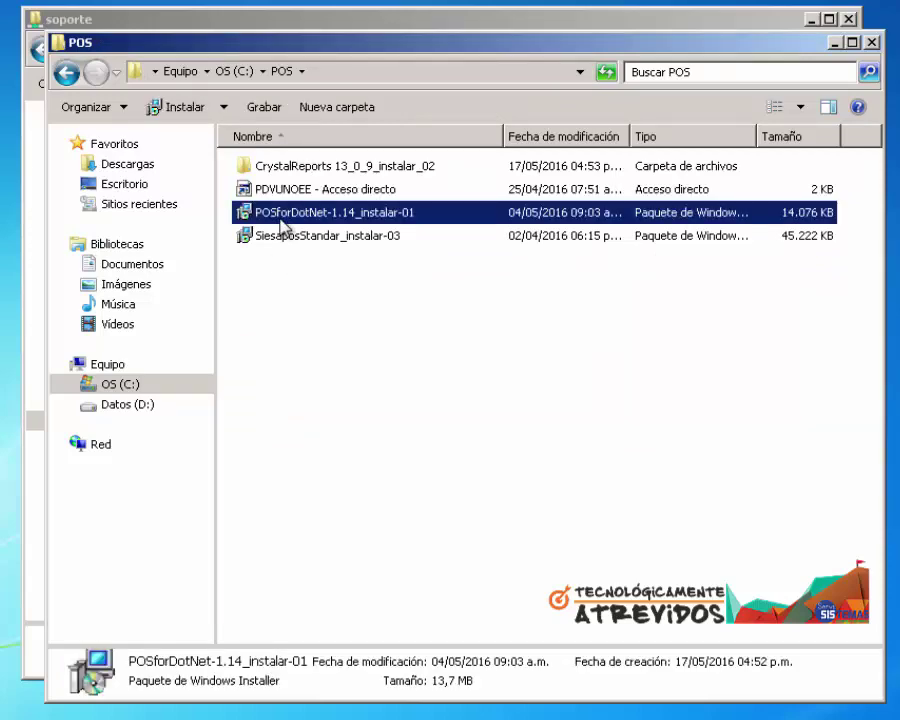
right_click(280, 221)
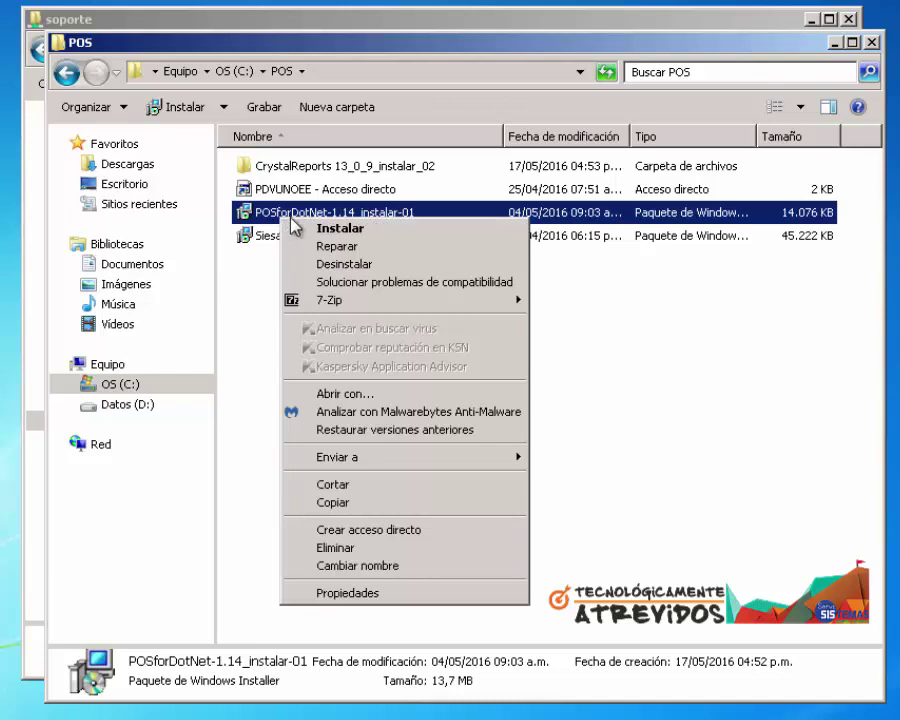
click(330, 228)
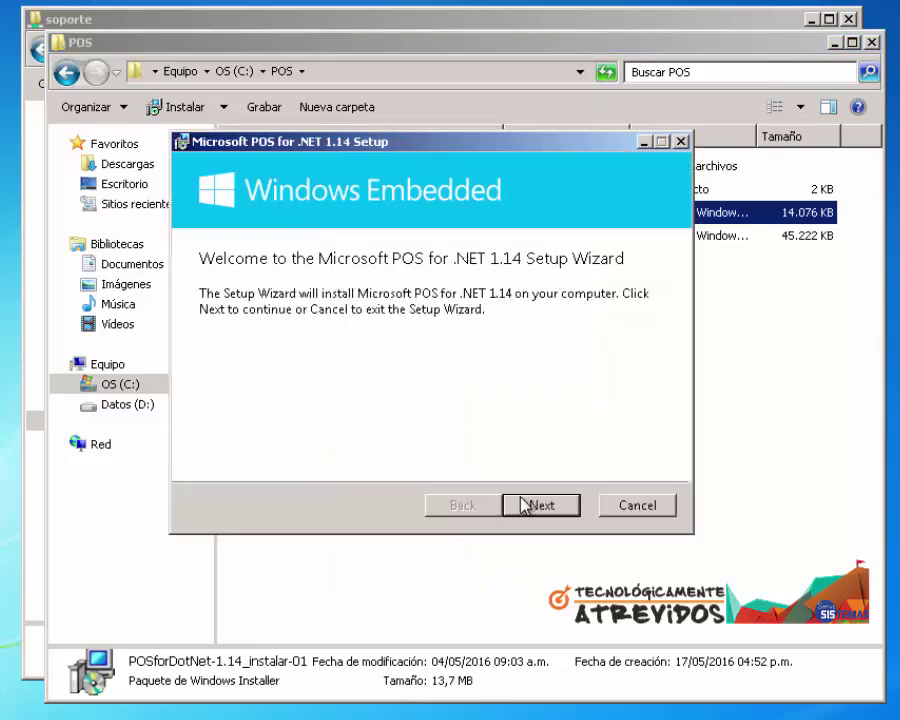
click(521, 505)
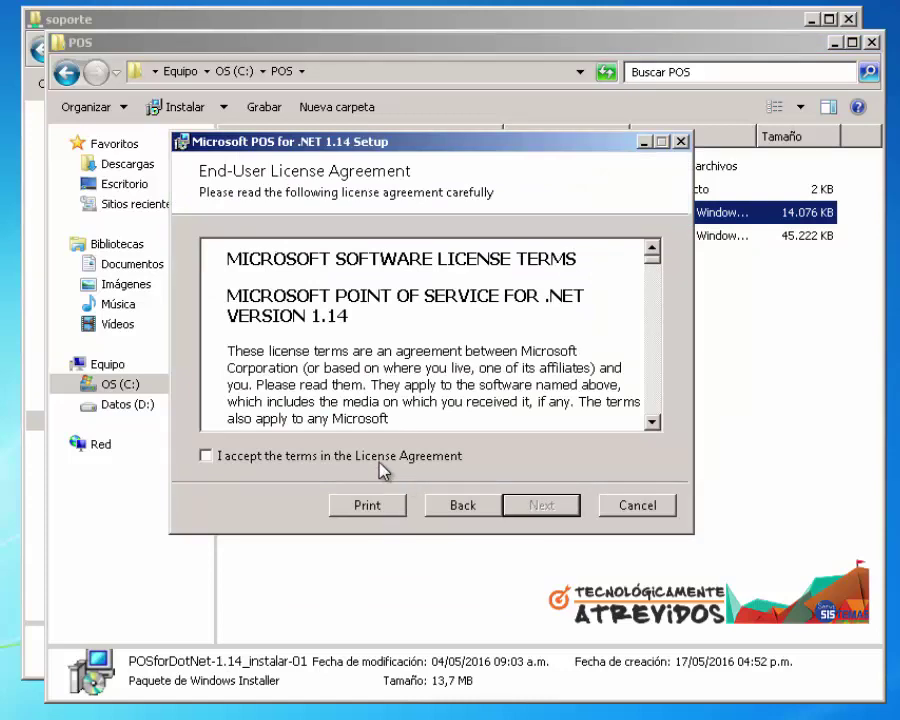
click(379, 464)
click(535, 508)
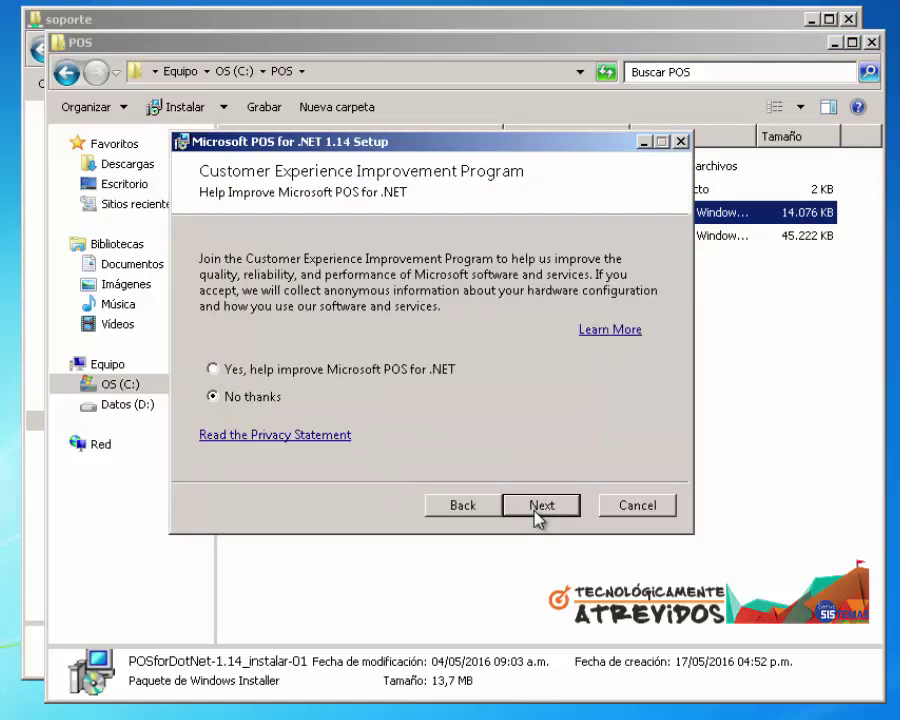
click(535, 508)
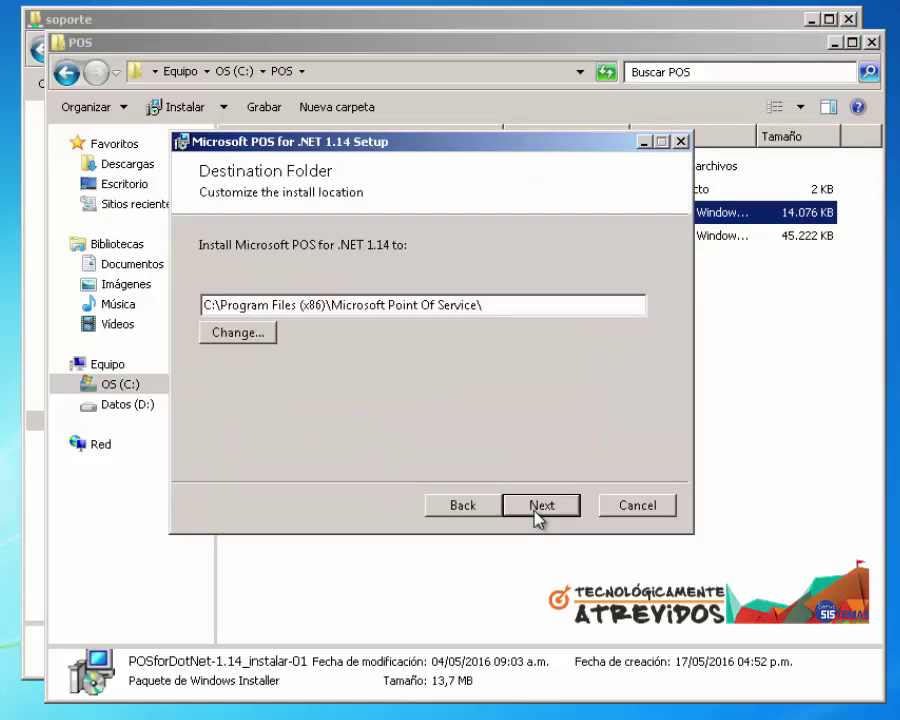
click(539, 507)
click(539, 507)
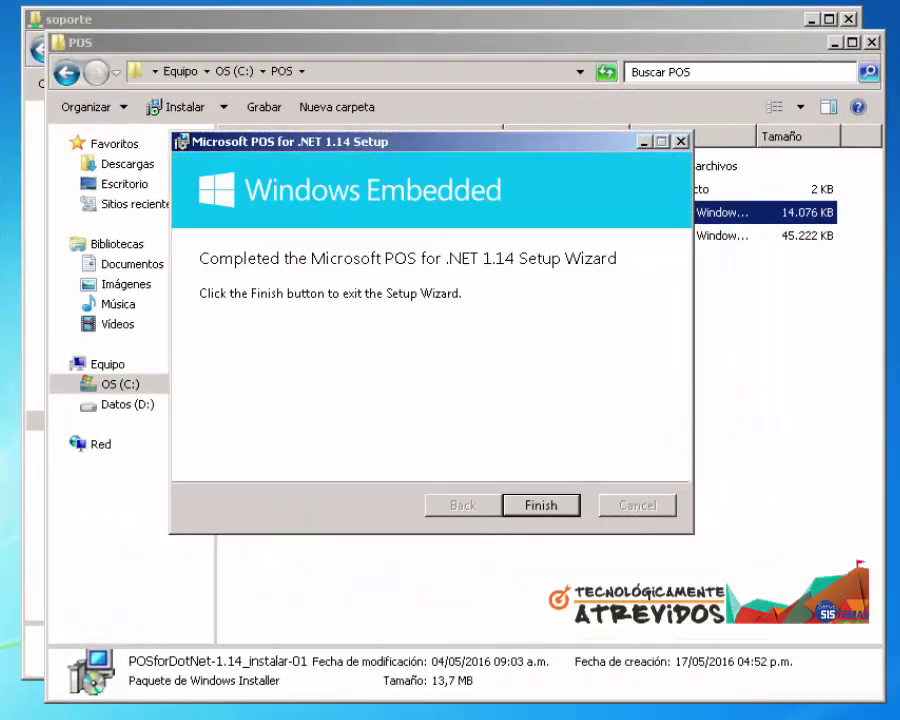
click(541, 507)
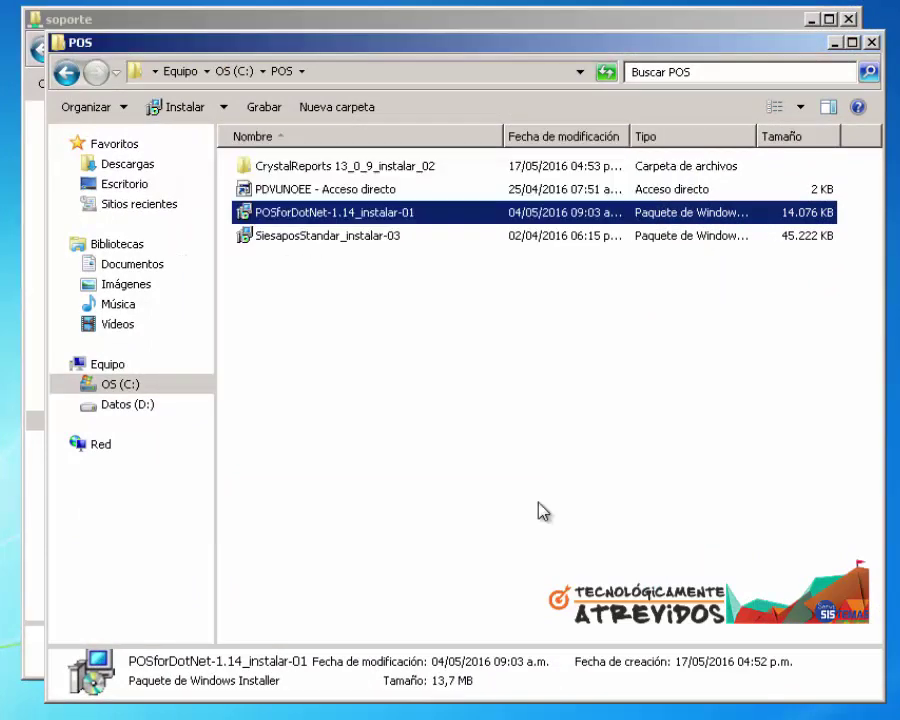
Launch SiesaposStandar_instalar-03 and agree to fetch .NET Framework 4.0 from the web
click(336, 237)
right_click(336, 239)
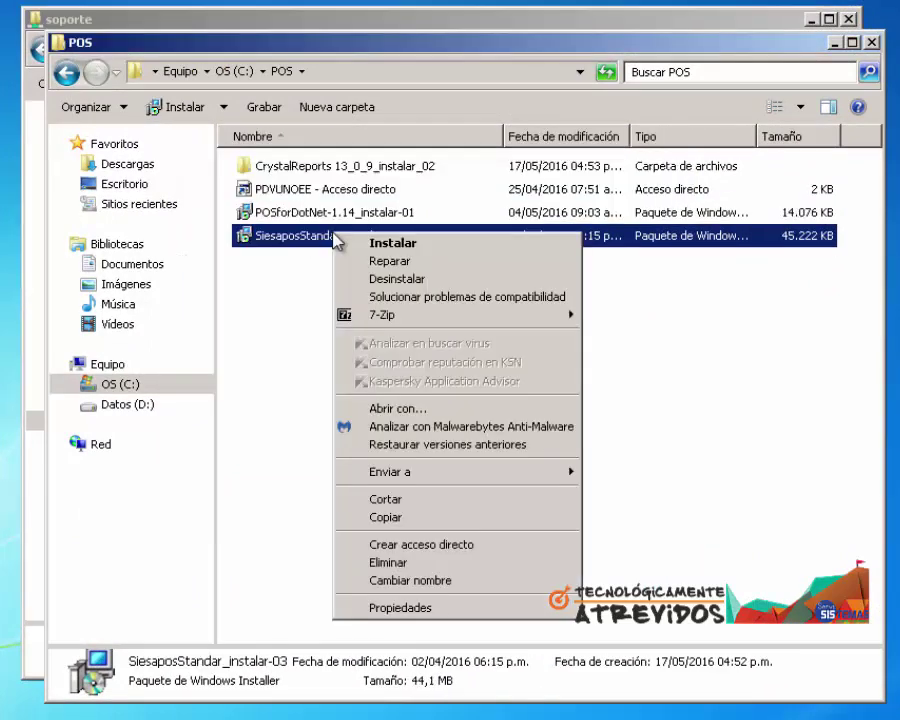
click(347, 246)
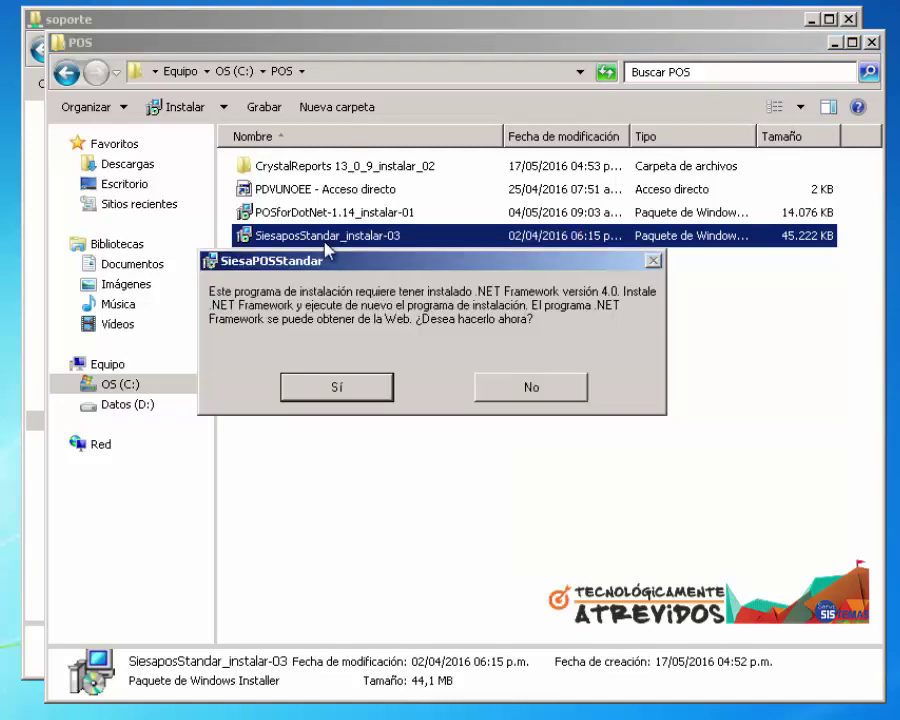
click(338, 388)
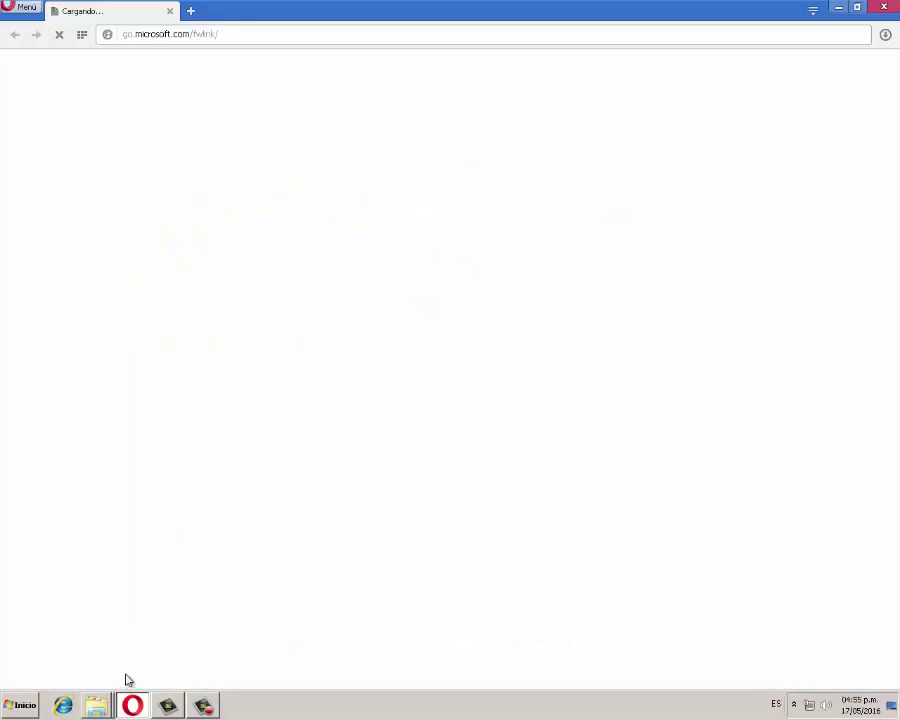
Search Google for 'microsoft net framework 4.5' and open Microsoft's official download page
click(244, 35)
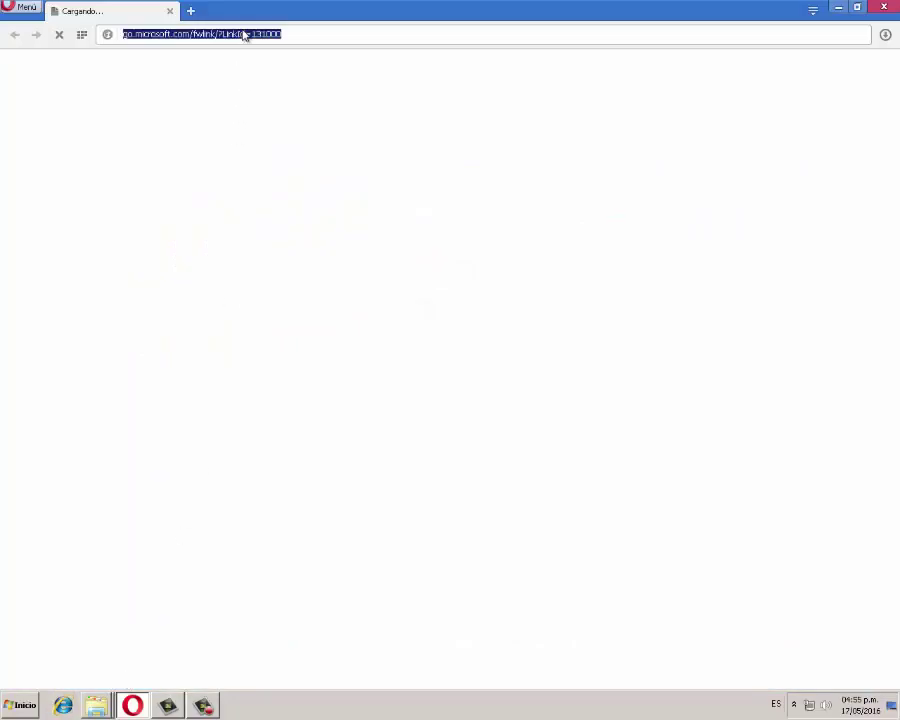
text(www.goo)
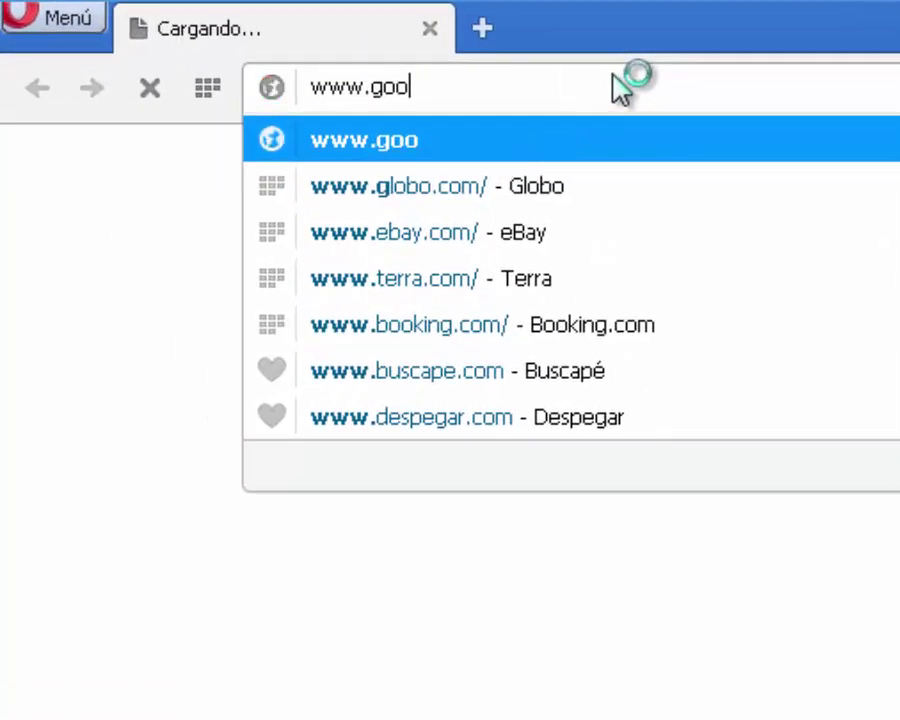
text(gle.com)
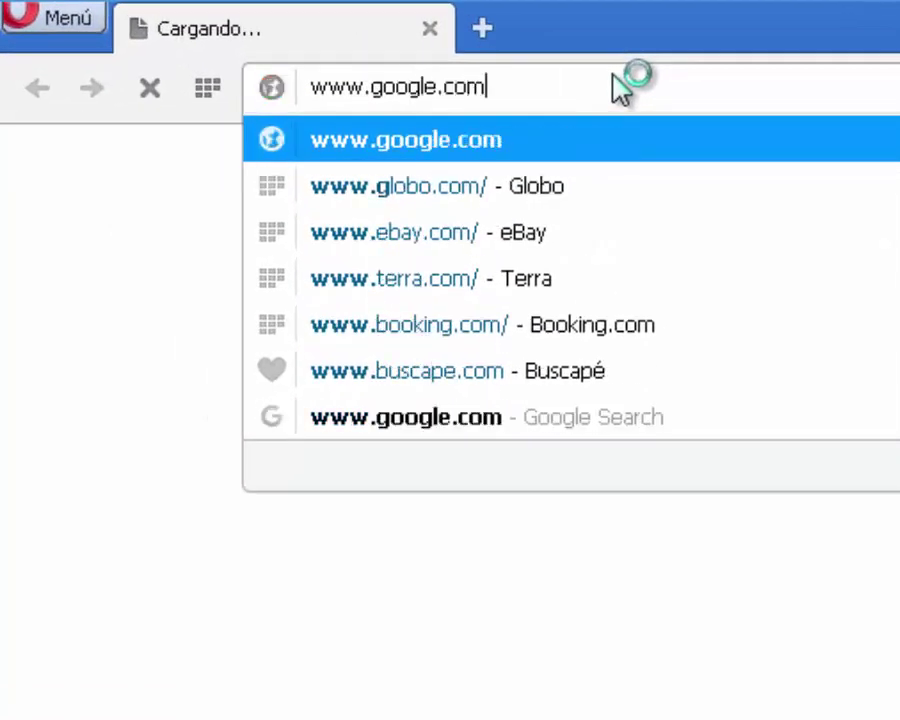
key(Return)
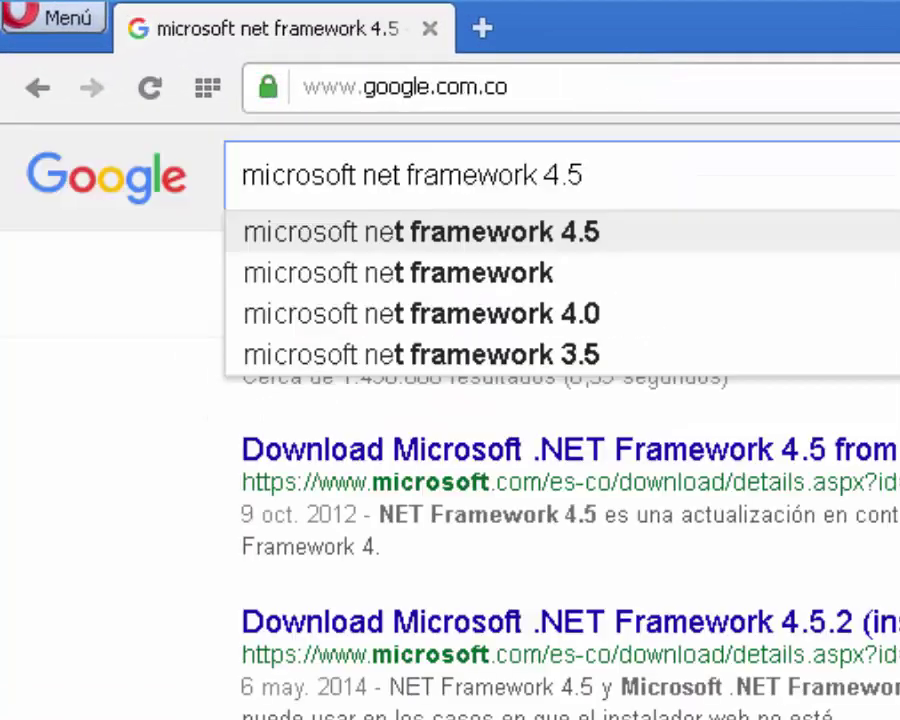
key(Return)
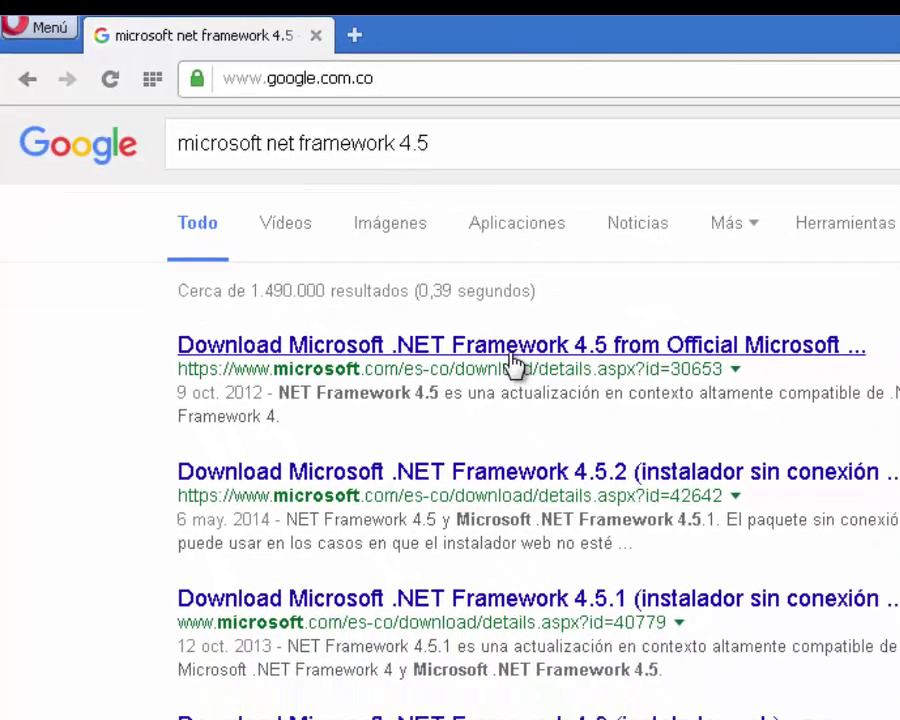
click(689, 458)
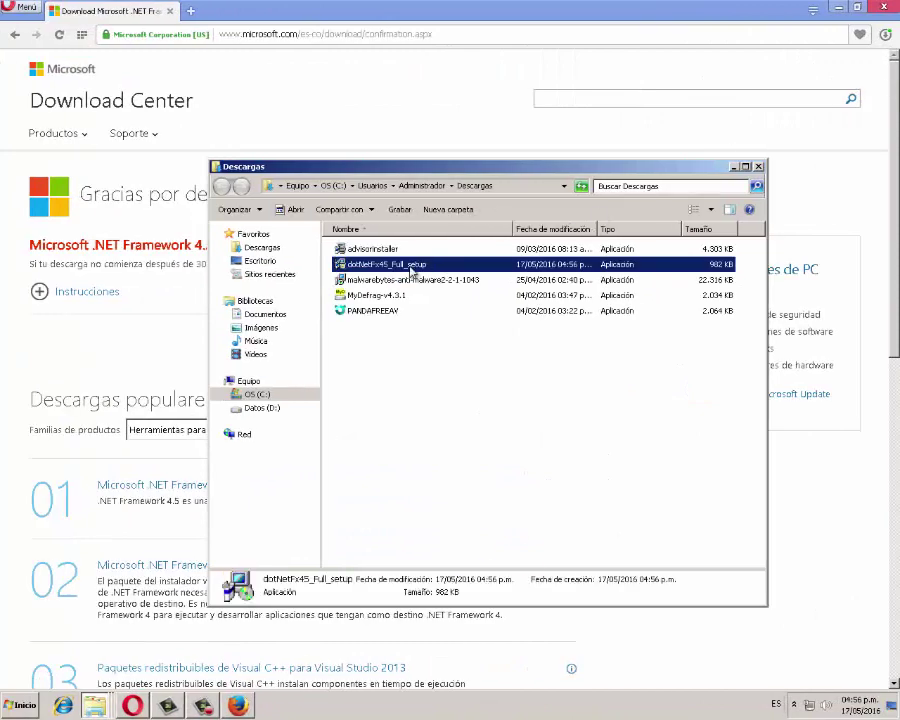
Run dotNetFx45_Full_setup as administrator to install .NET Framework 4.5, then close it
right_click(411, 268)
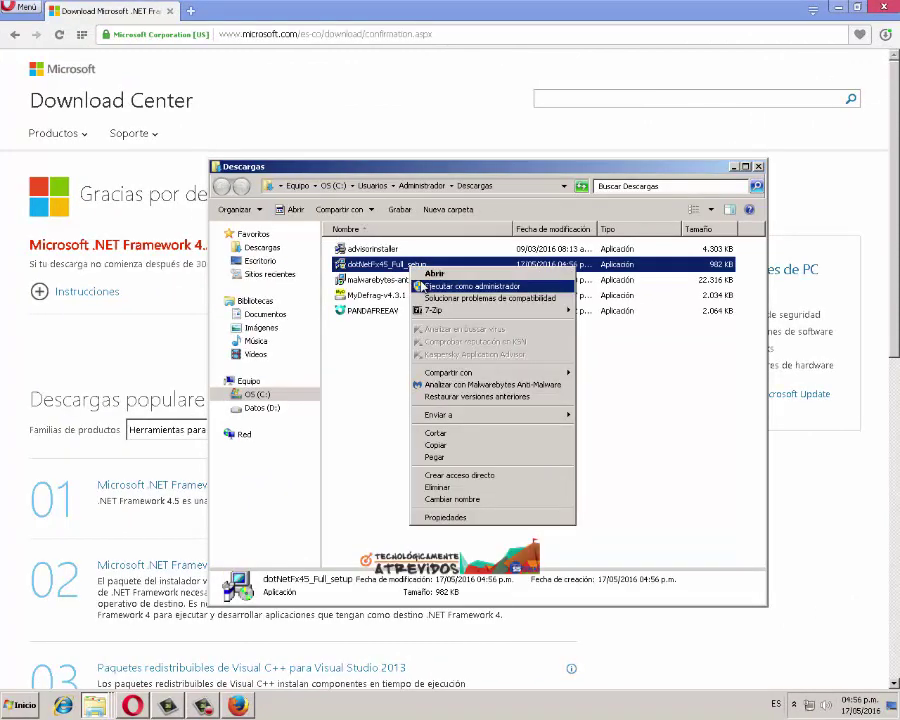
click(420, 286)
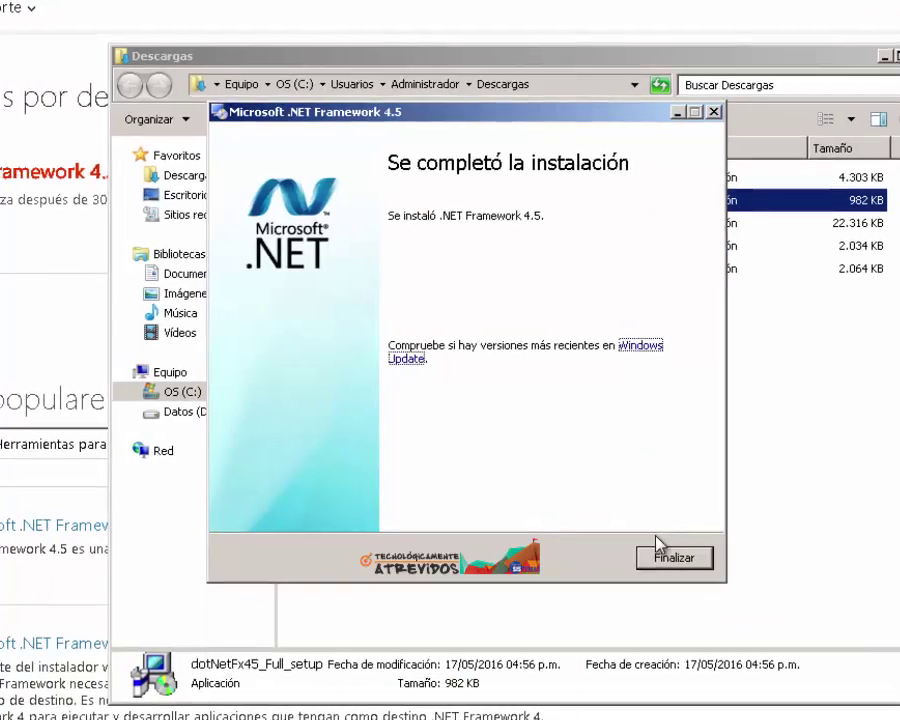
click(655, 552)
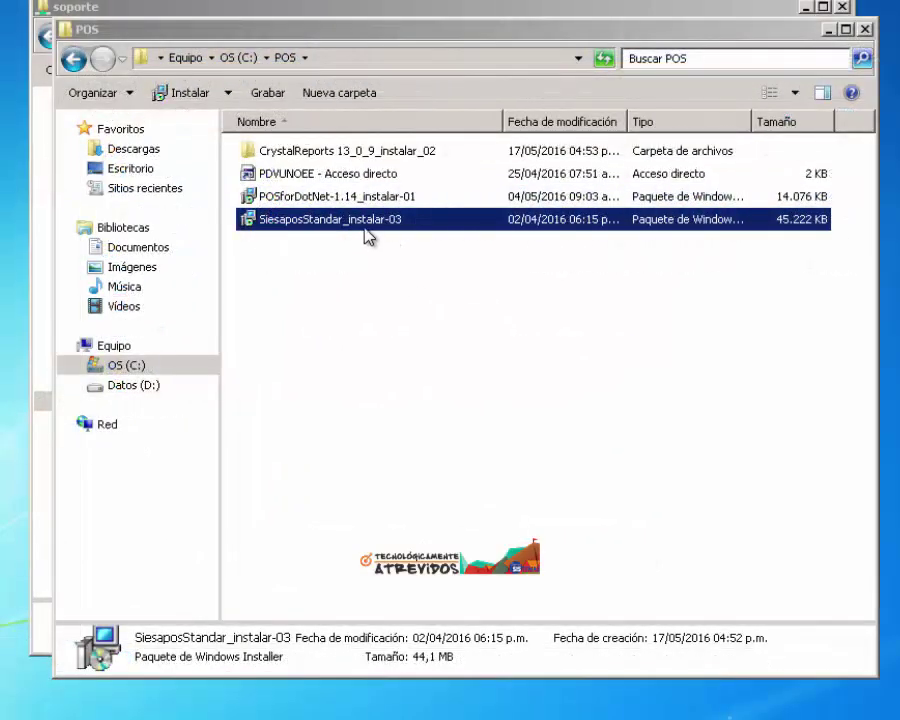
Start the SiesaposStandar_instalar-03 setup and keep the Solo Cliente installation type
right_click(364, 219)
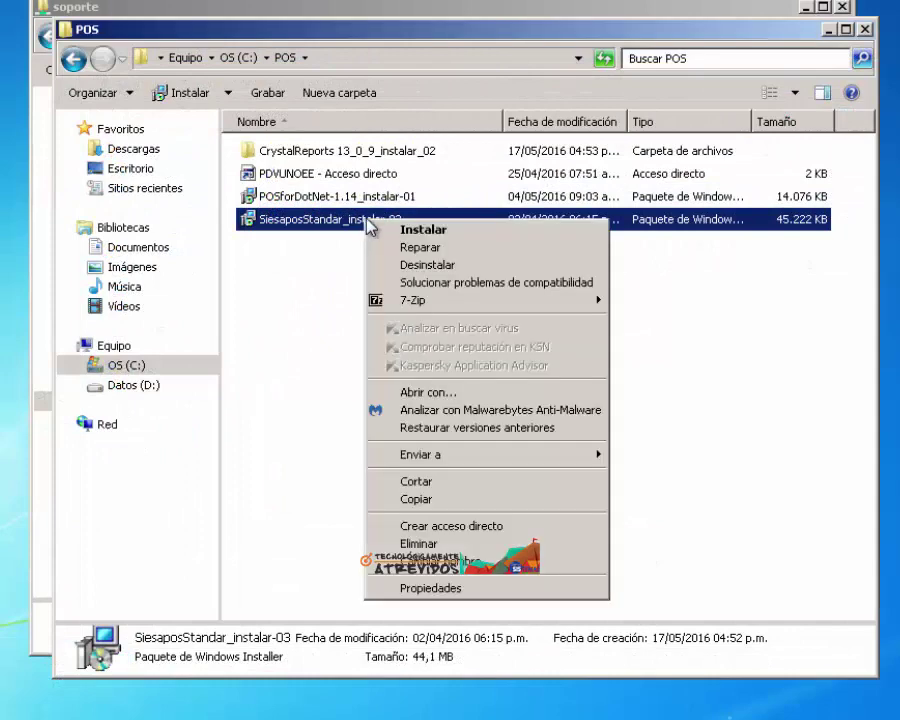
click(385, 231)
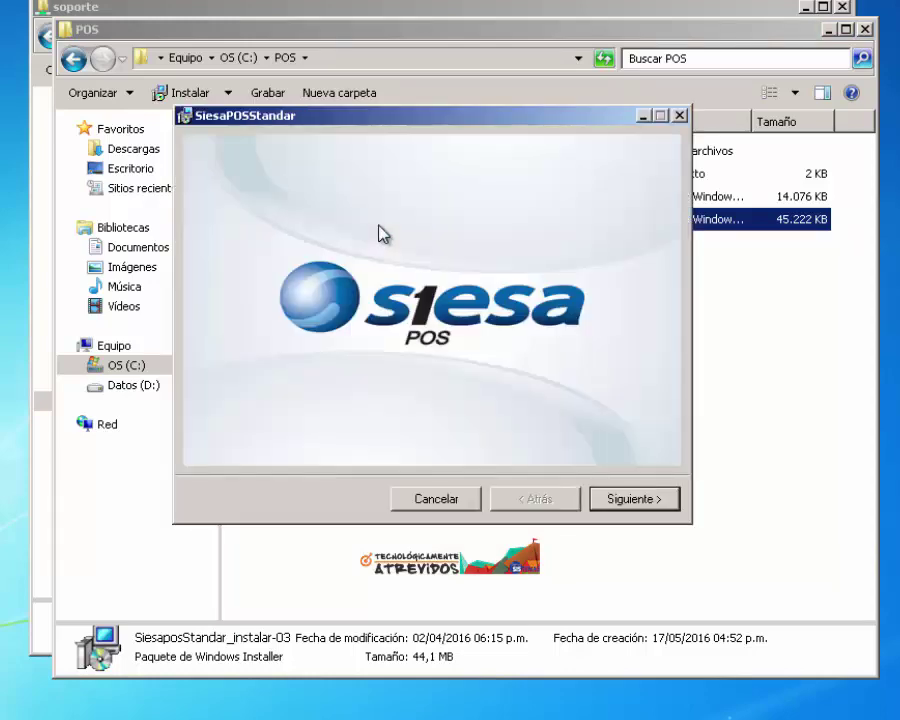
click(604, 498)
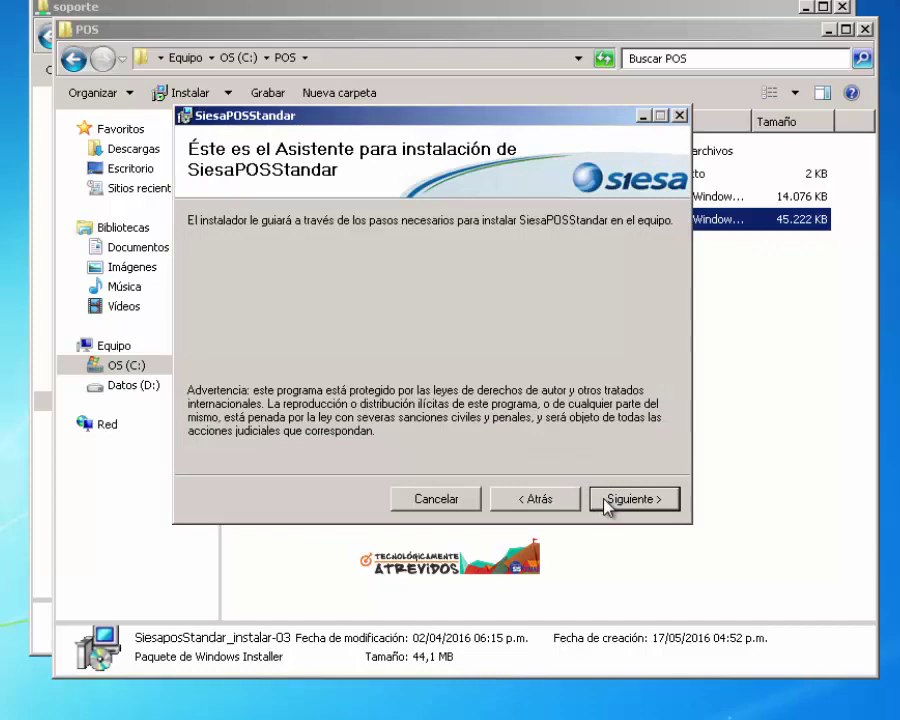
click(607, 500)
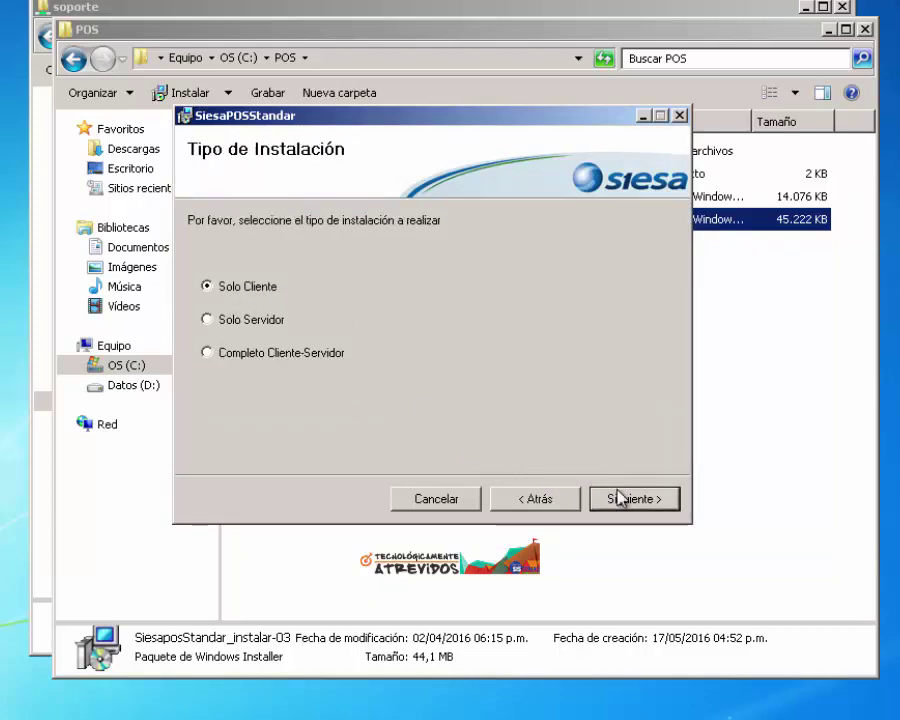
click(619, 496)
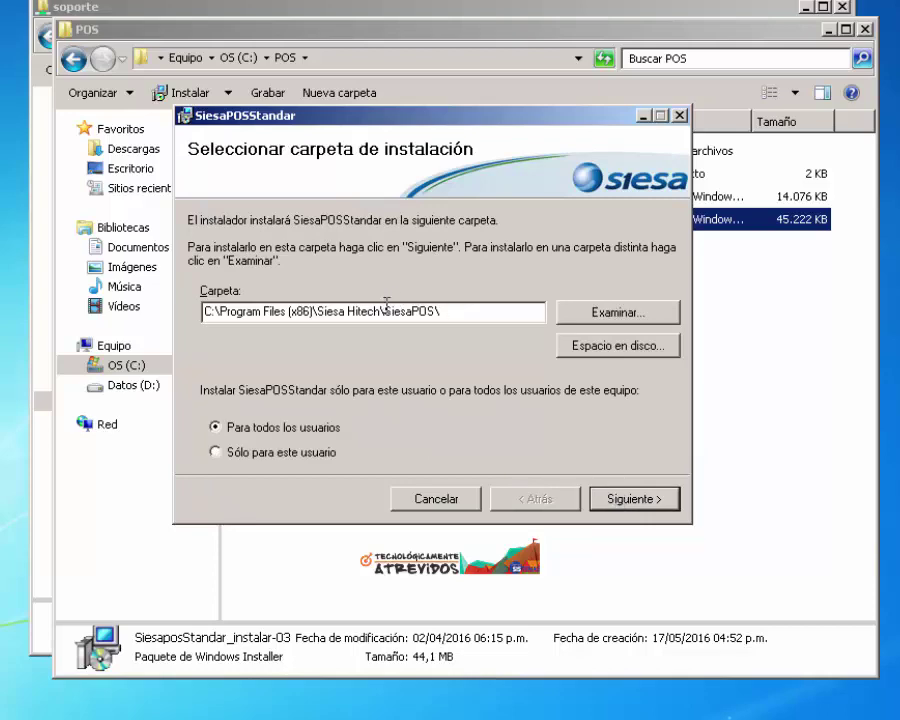
Shorten the install folder to C:\SiesaPOS\, run the installation, and close the finished setup
key(BackSpace)
key(BackSpace)
key(BackSpace)
key(BackSpace)
key(BackSpace)
key(BackSpace)
key(BackSpace)
key(BackSpace)
key(BackSpace)
key(BackSpace)
key(BackSpace)
key(BackSpace)
key(BackSpace)
key(BackSpace)
key(BackSpace)
key(BackSpace)
key(BackSpace)
key(BackSpace)
key(BackSpace)
key(BackSpace)
key(BackSpace)
key(BackSpace)
key(BackSpace)
key(BackSpace)
key(BackSpace)
key(BackSpace)
key(BackSpace)
key(BackSpace)
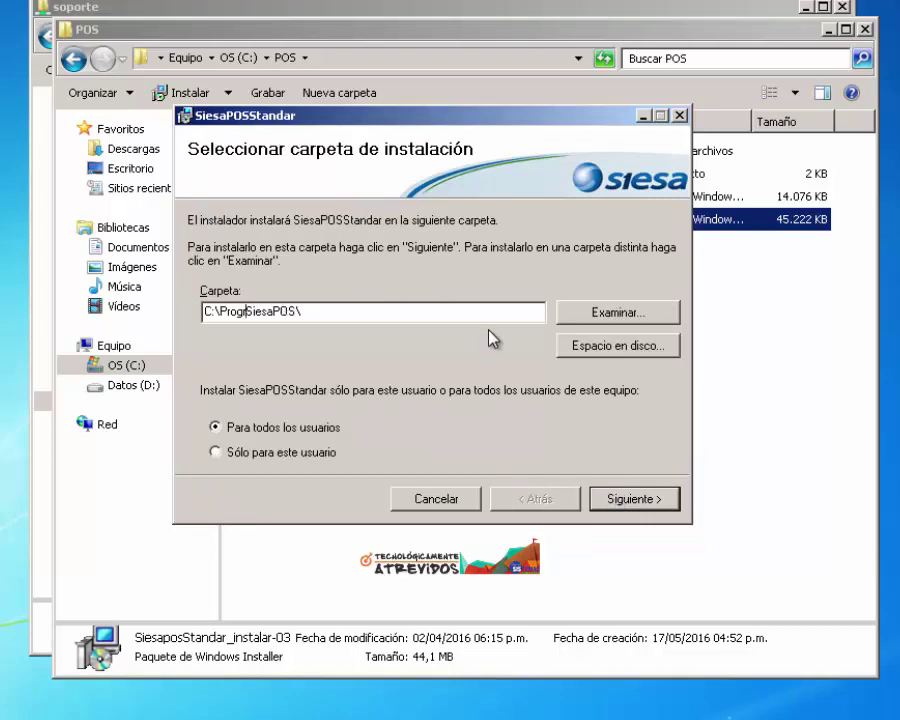
key(BackSpace)
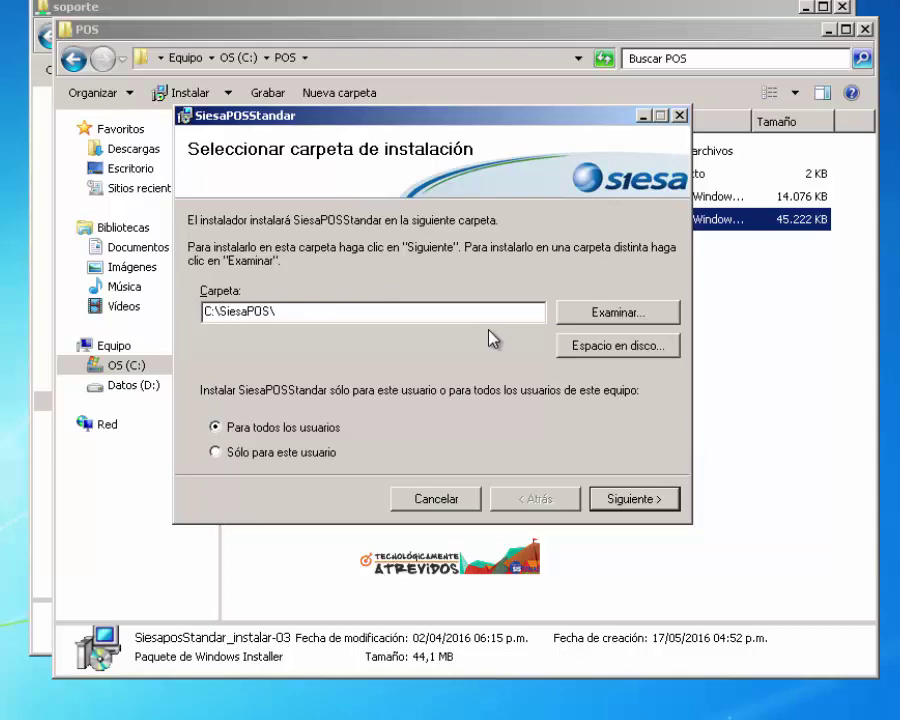
click(640, 498)
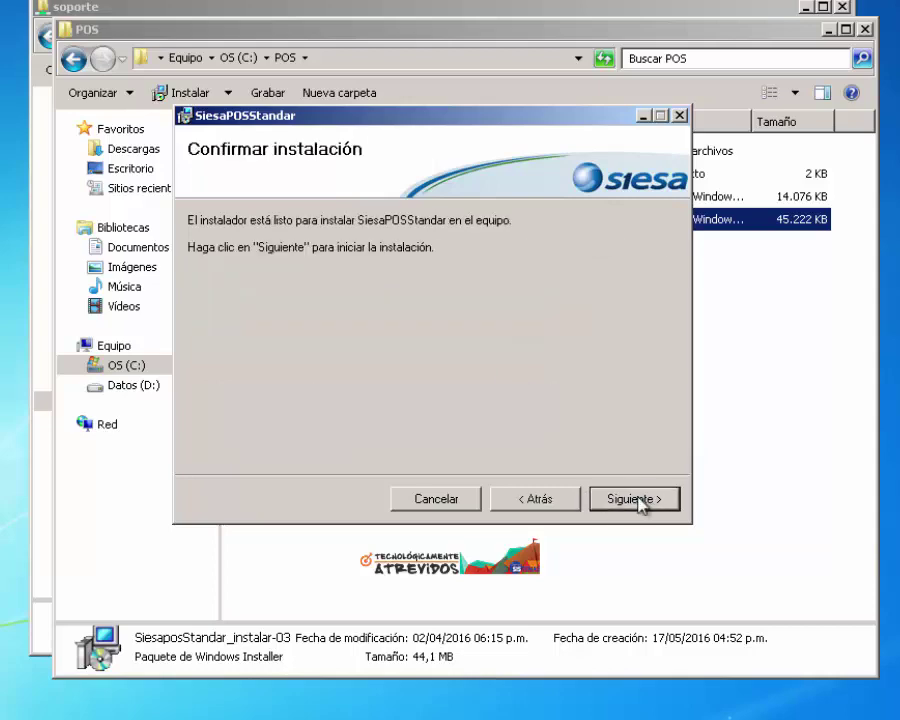
click(638, 499)
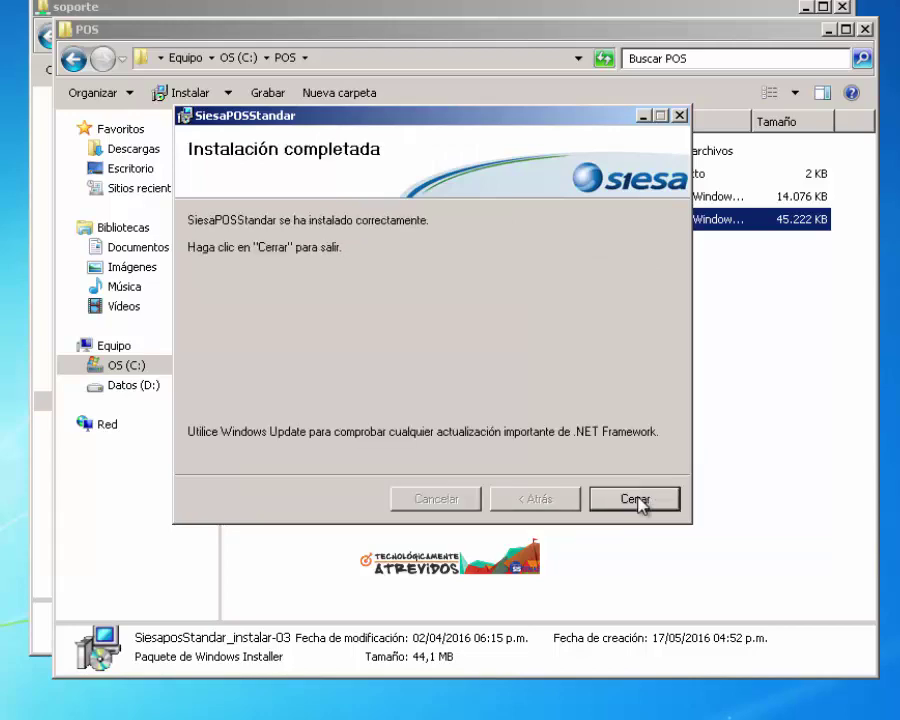
click(636, 499)
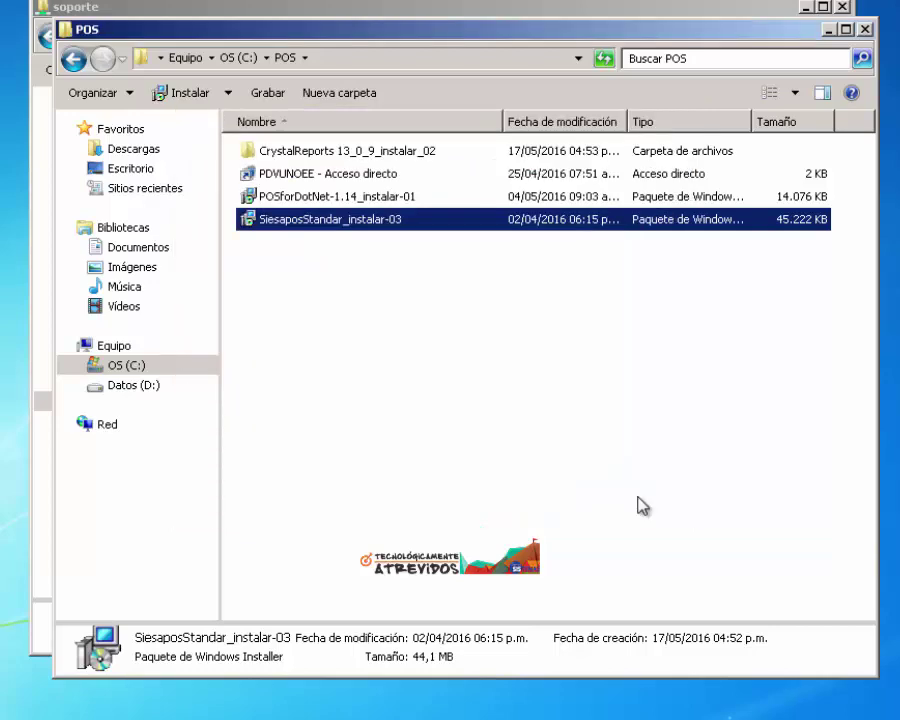
Browse to C:\SiesaPOS\SiesaPOSDevices and run UnoEEPOSDispositivos as administrator
click(829, 30)
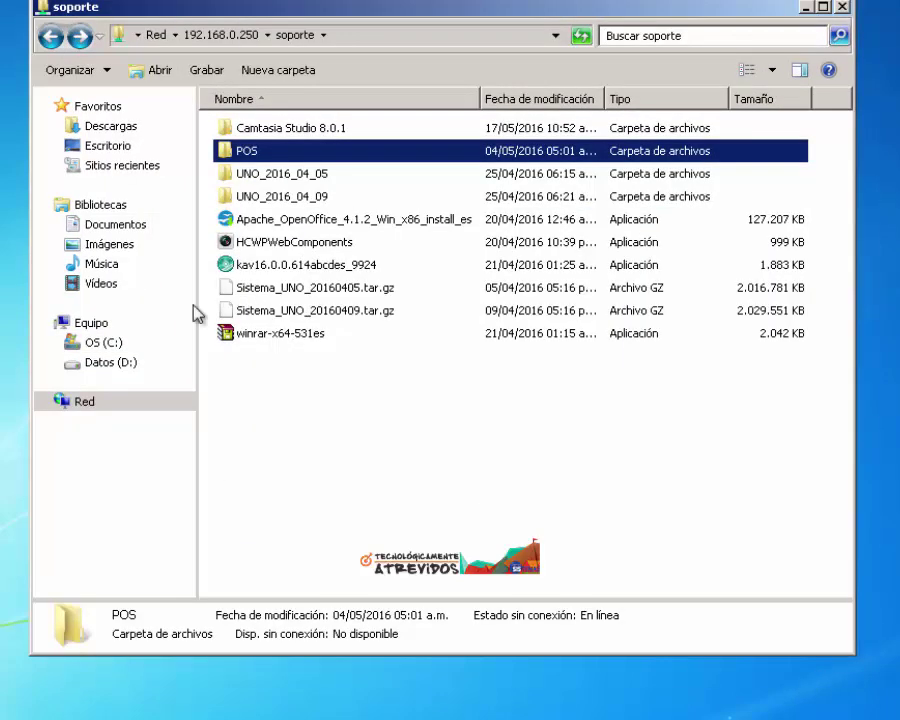
click(104, 343)
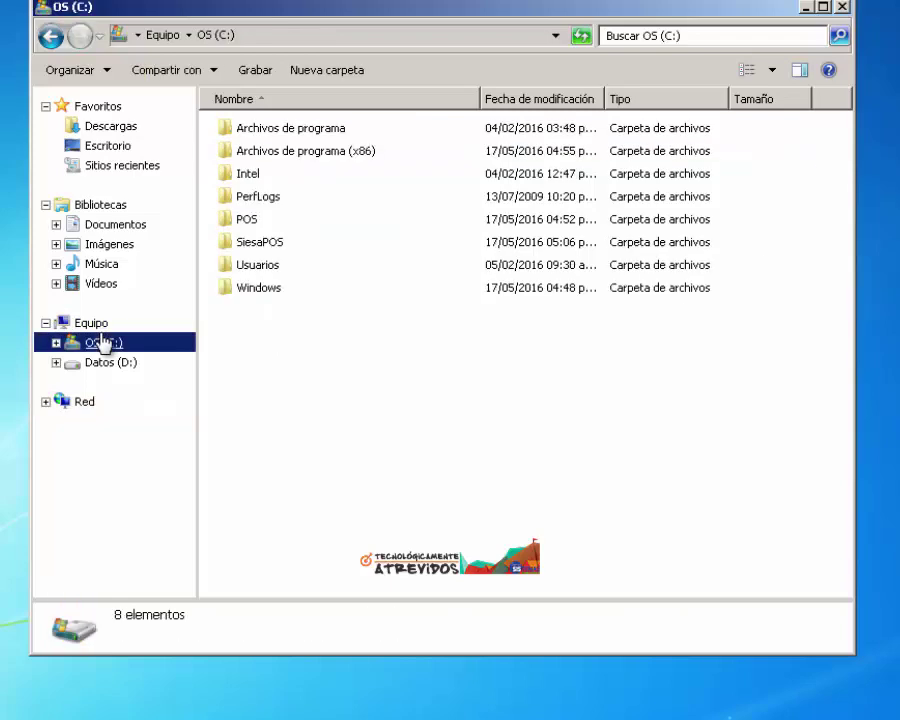
double_click(245, 244)
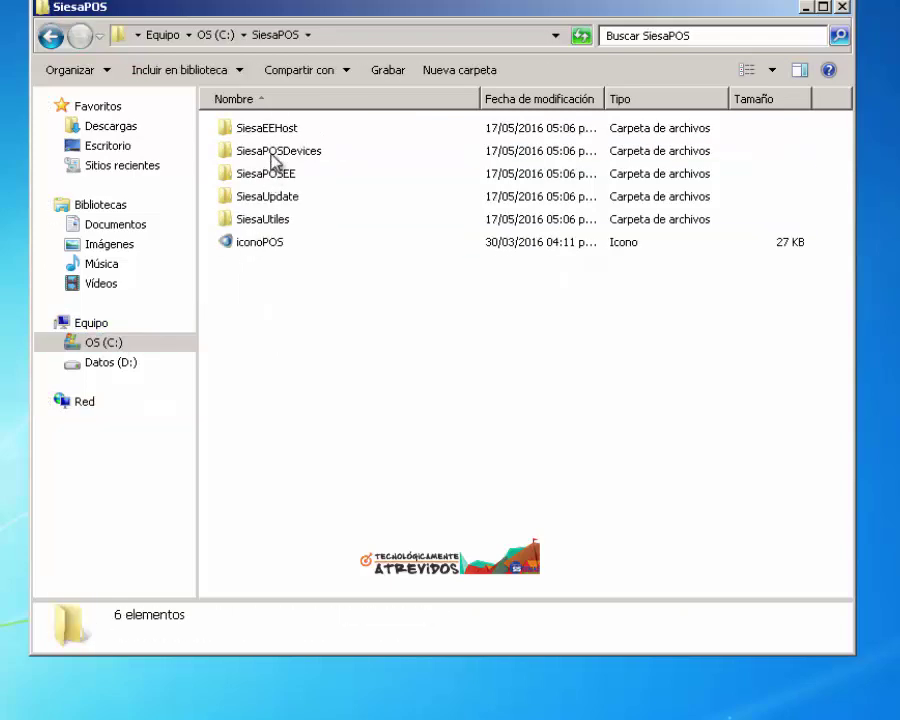
double_click(271, 152)
scroll(306, 336, down, 5)
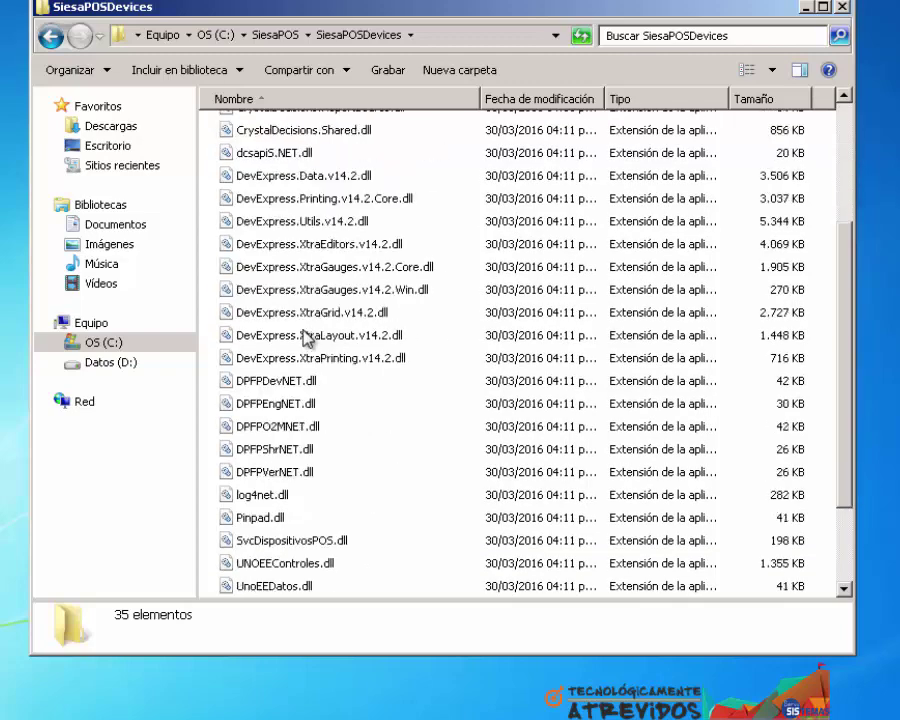
click(327, 515)
right_click(327, 515)
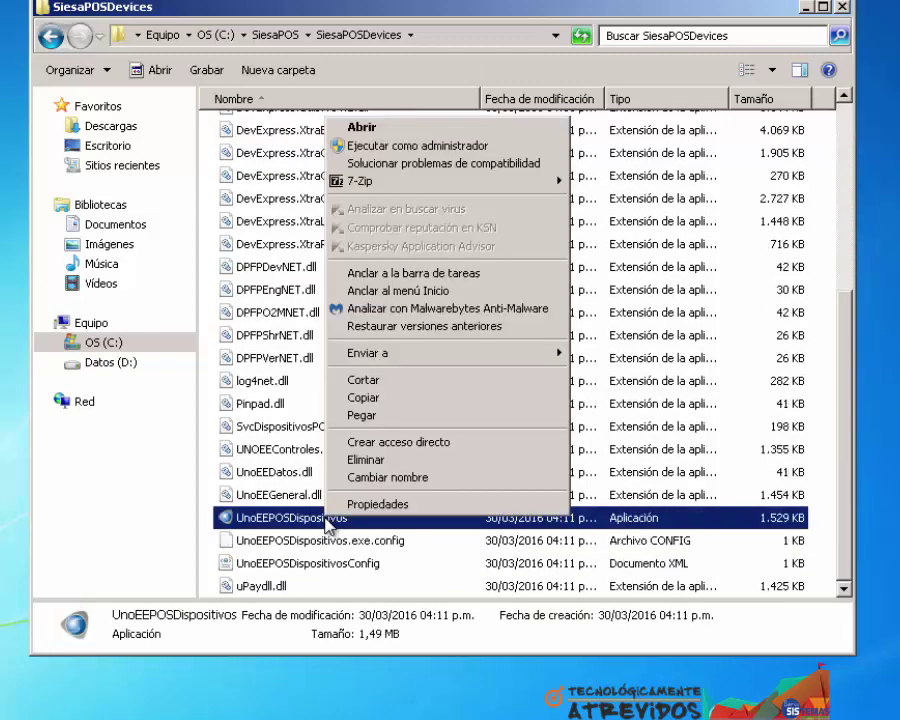
click(363, 145)
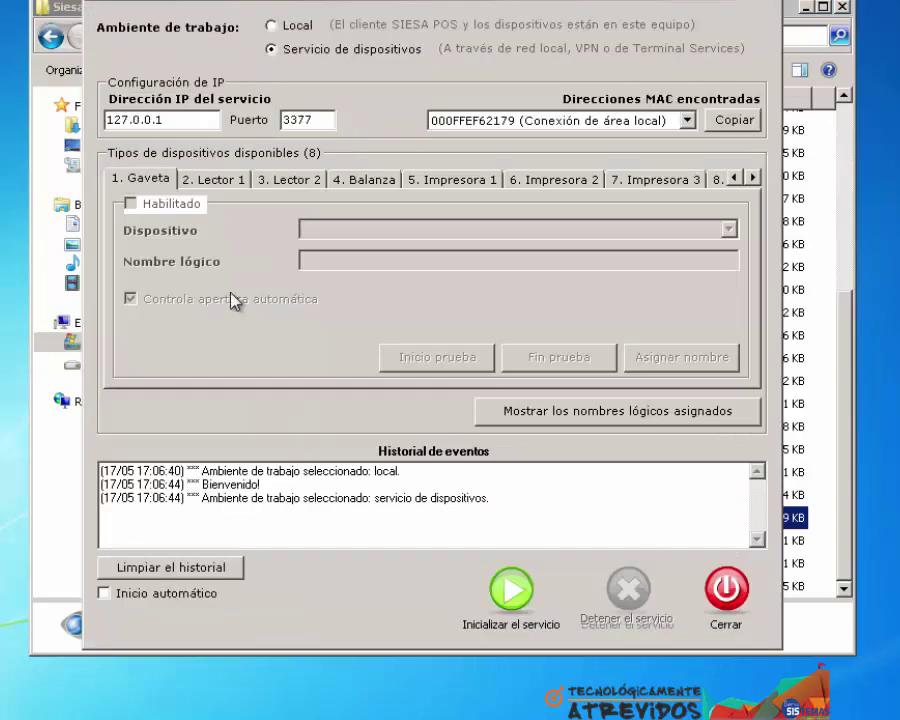
Review the Lector 1 and Lector 2 tabs and toggle Habilitado on the Balanza scale
click(217, 184)
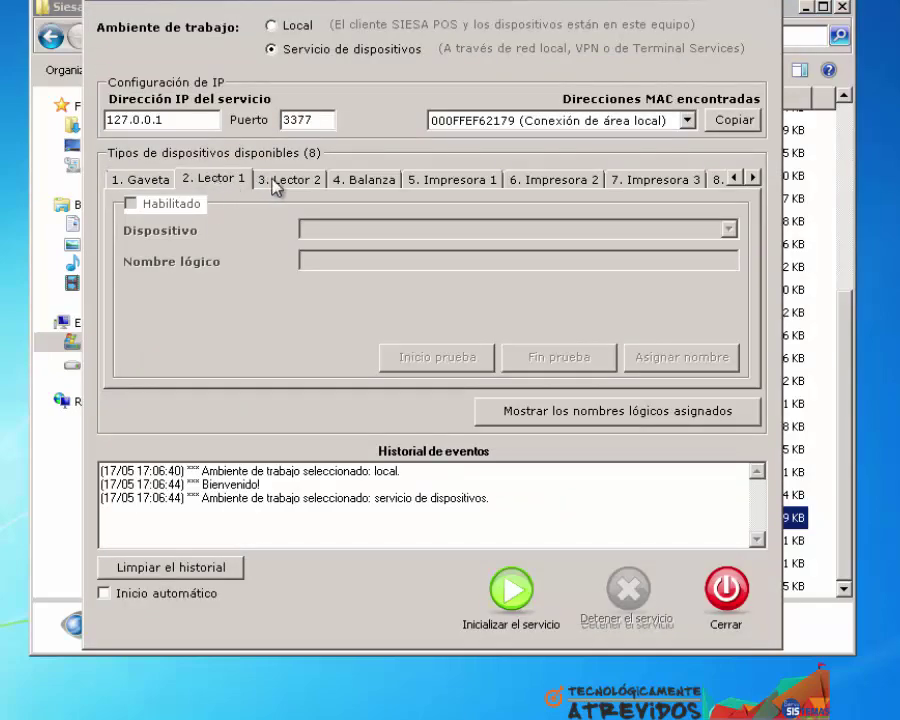
click(275, 186)
click(342, 181)
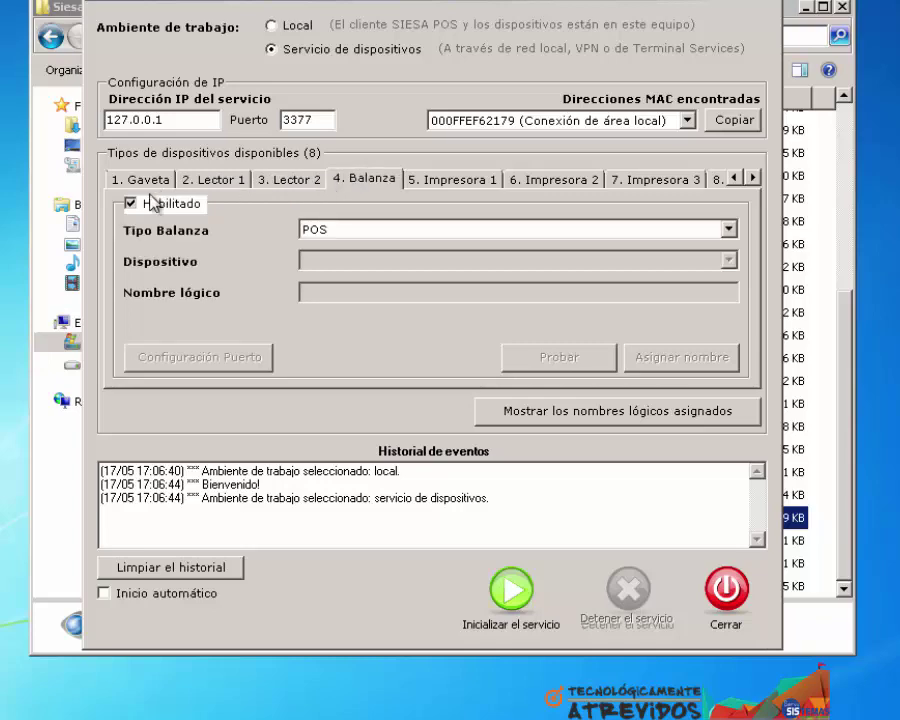
click(150, 202)
Set Impresora 1 to a POS printer with logical name IMP1
click(436, 182)
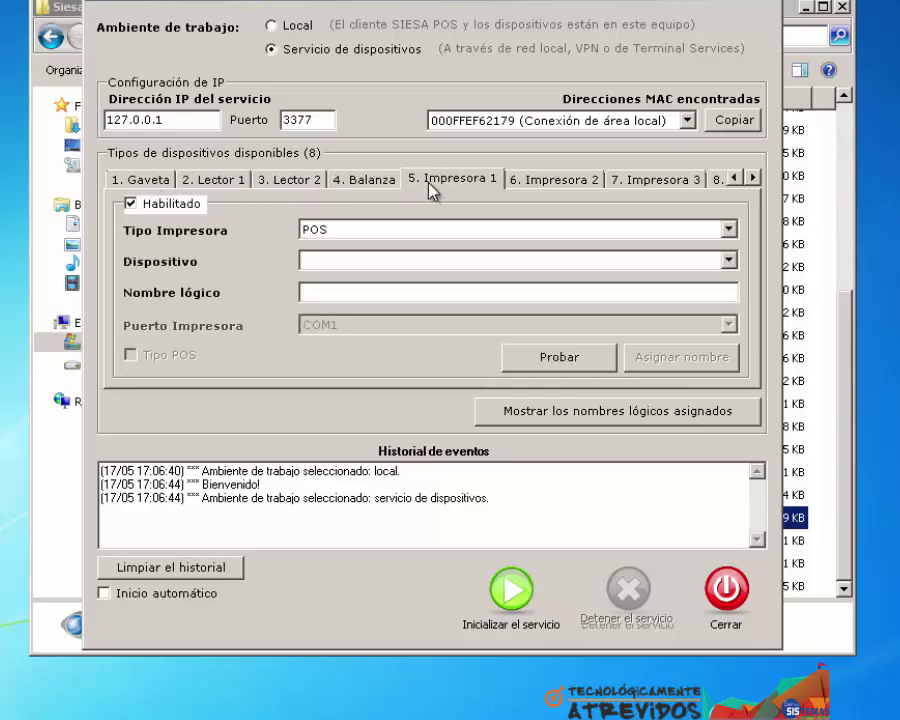
click(344, 264)
click(330, 290)
text(IMP)
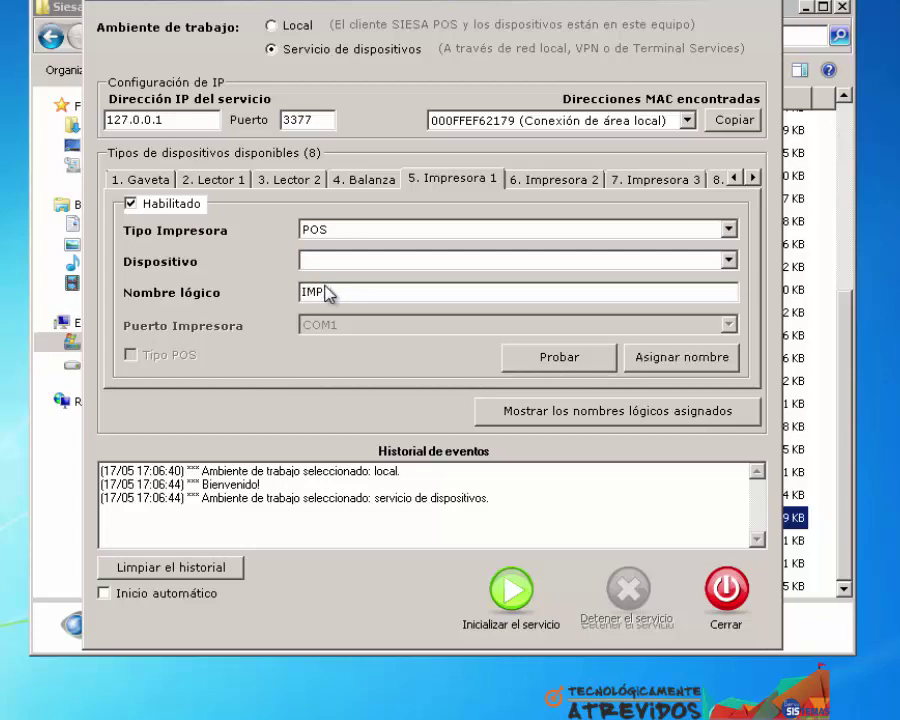
text(1)
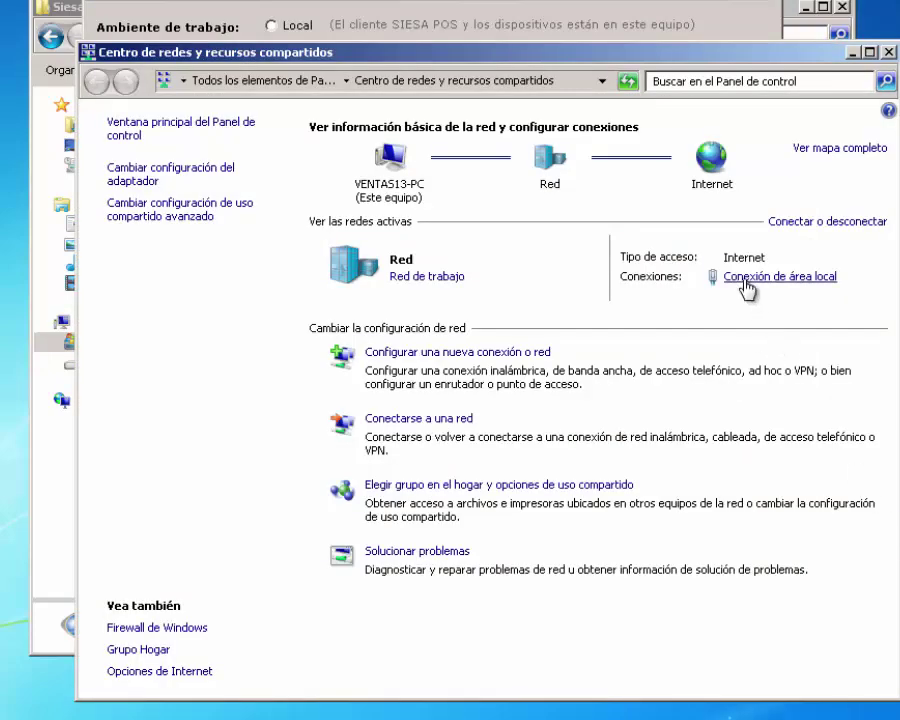
Read the local area connection's IPv4 address, 192.168.0.80, then close all network windows
click(765, 277)
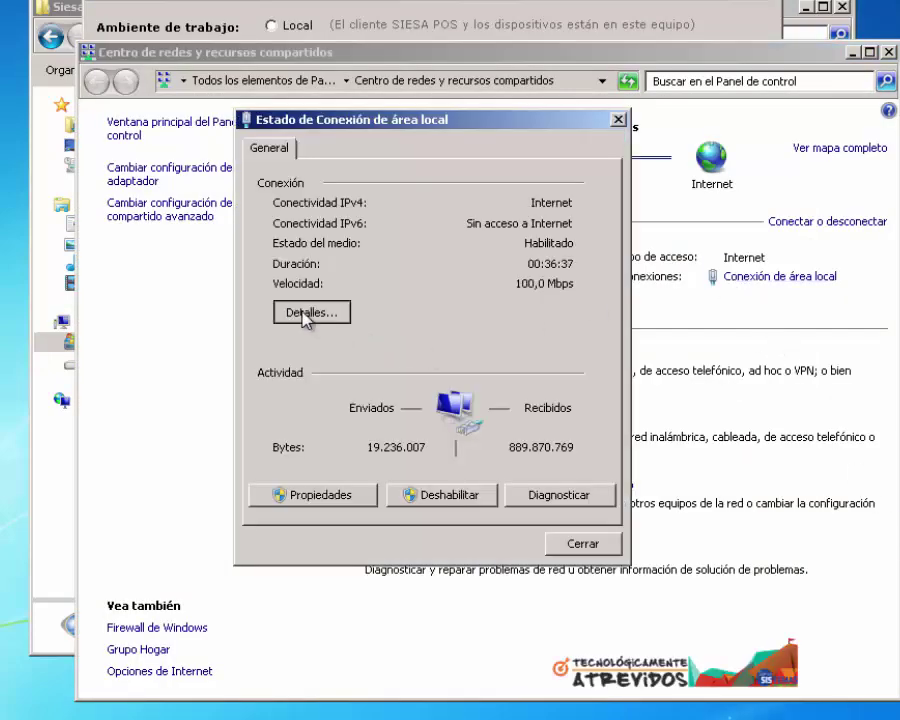
click(307, 313)
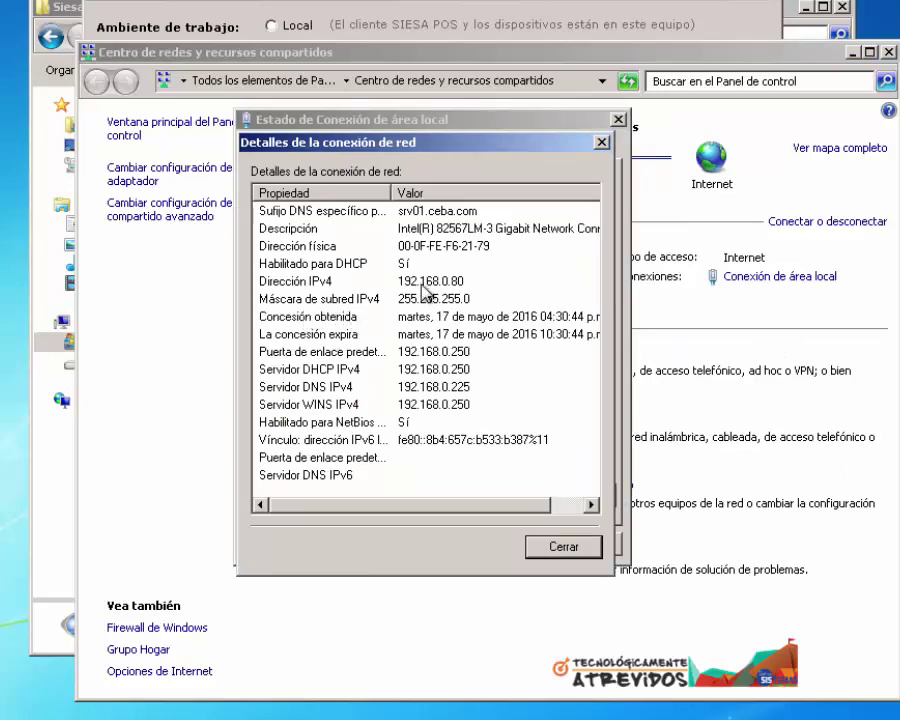
click(563, 547)
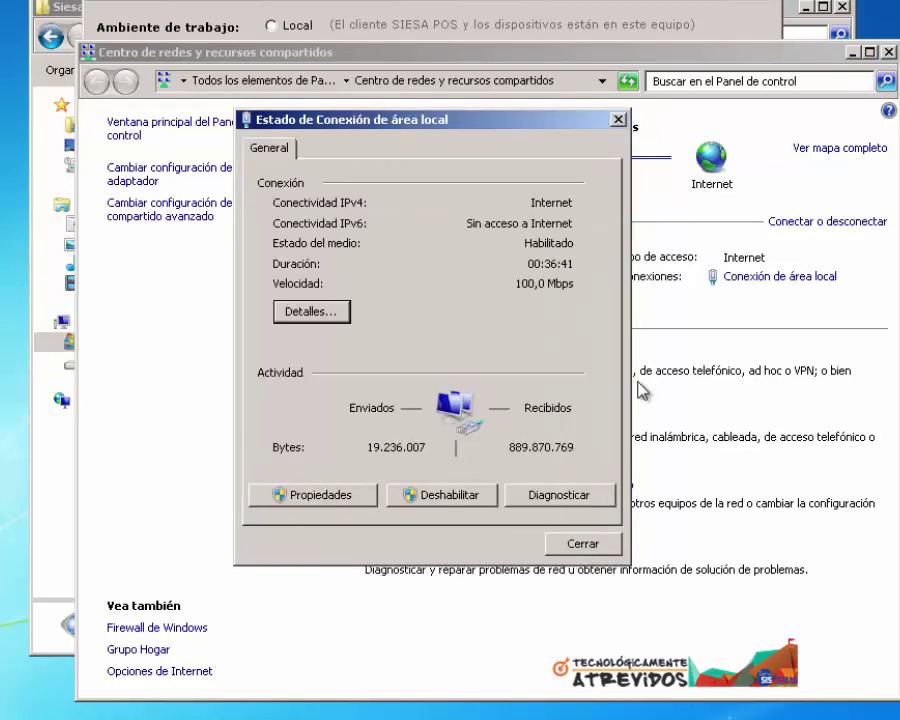
click(618, 119)
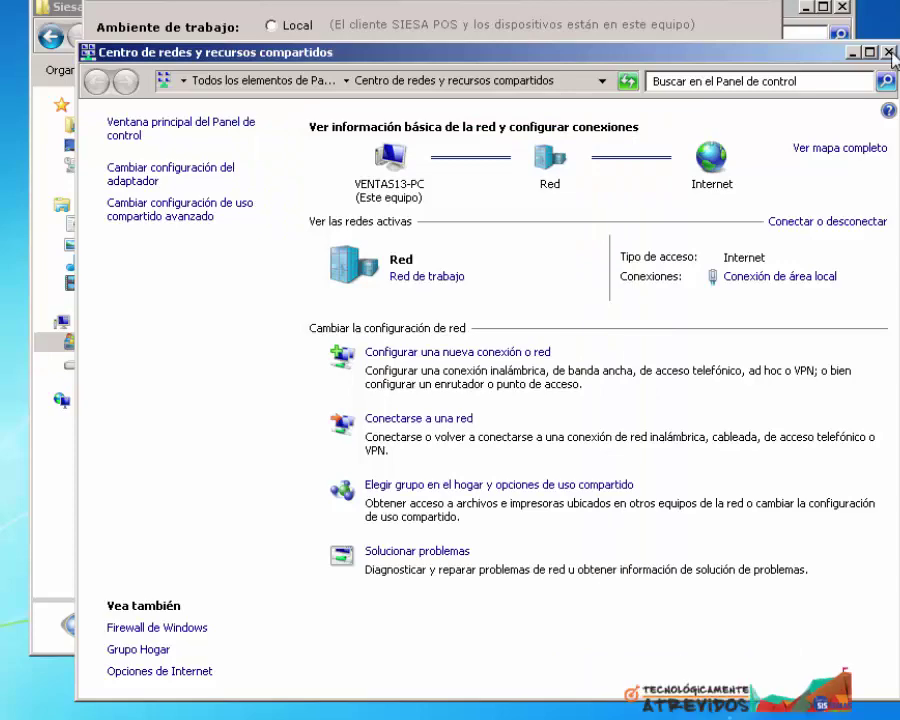
key(alt+F4)
Enter 192.168.0.80 as the device service IP address and view the Impresora 2 settings
drag(190, 122, 100, 123)
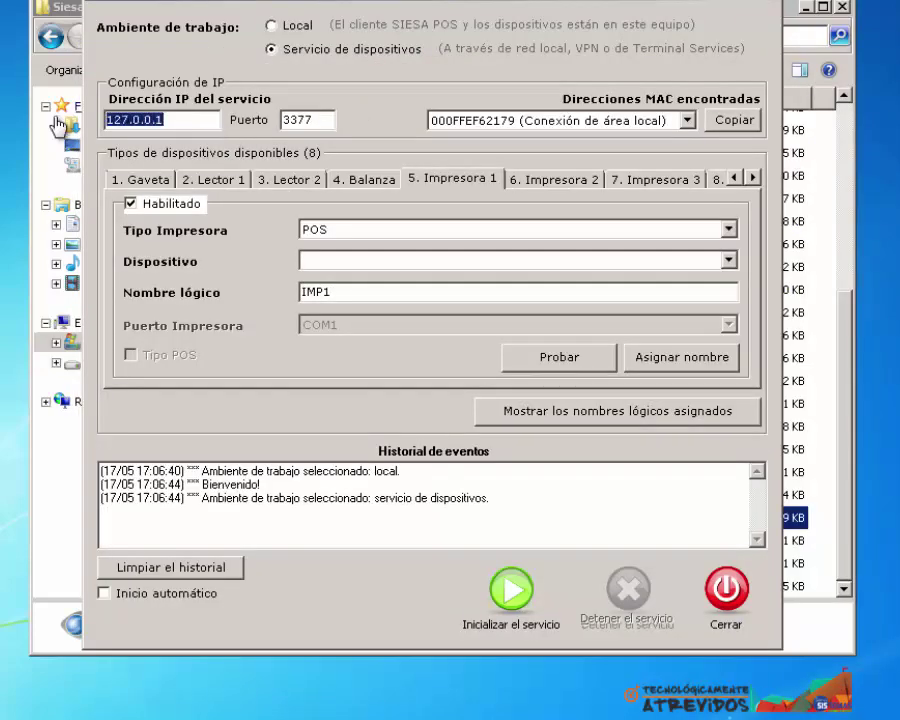
text(192.168)
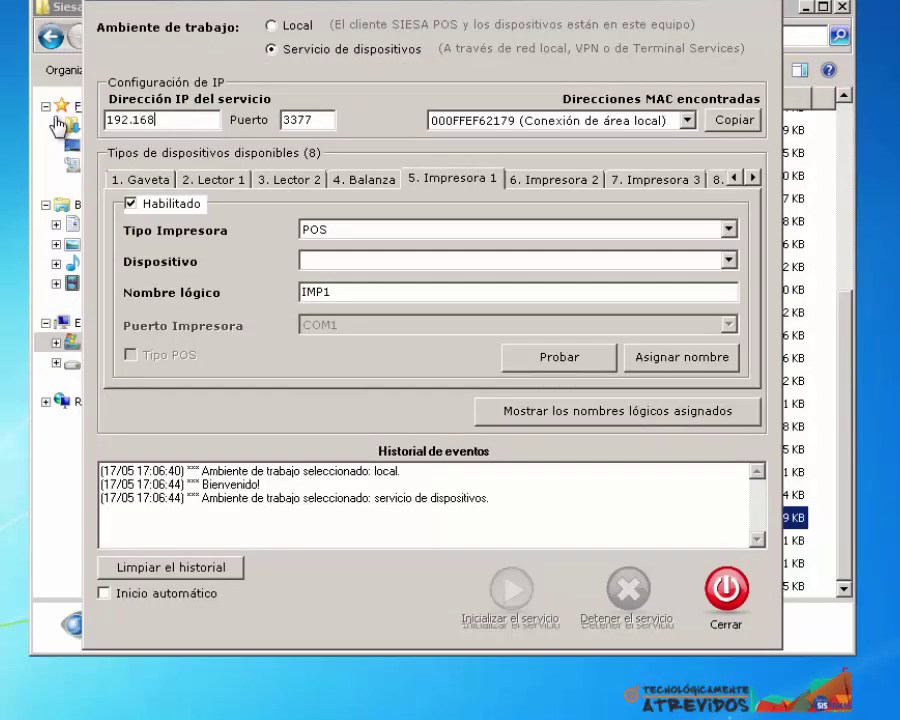
text(.0.80)
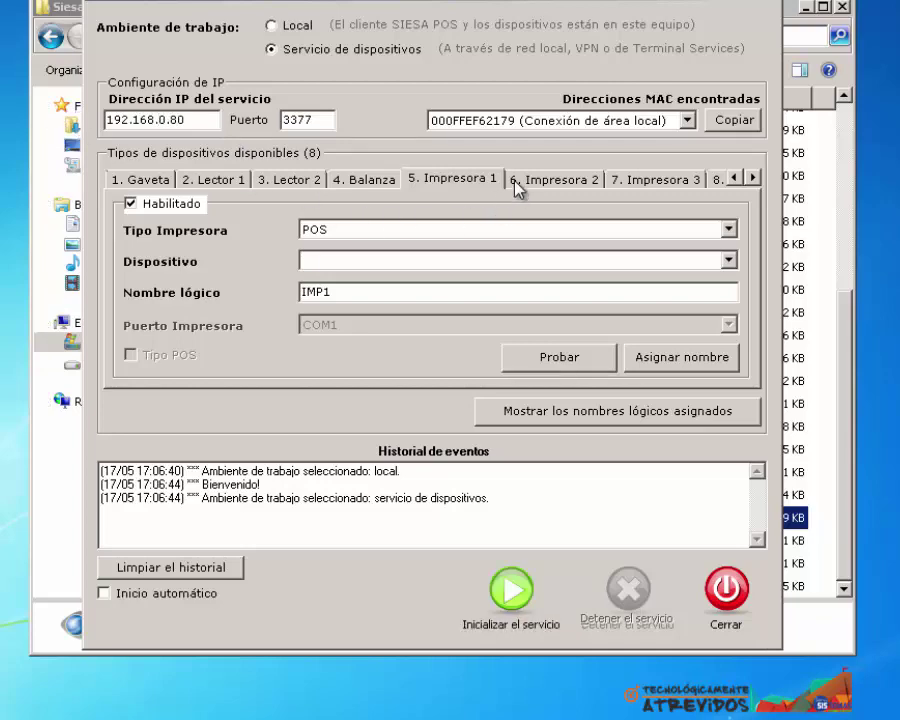
click(515, 180)
click(640, 181)
Browse the remaining printer tabs through Impresora 6 and copy the detected MAC address
click(718, 180)
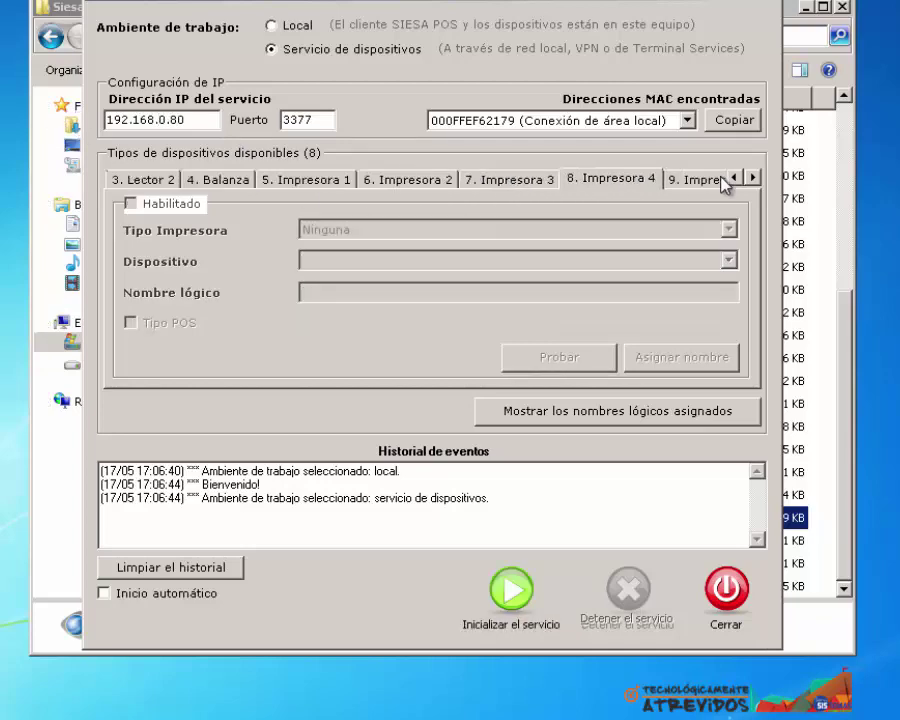
click(712, 181)
click(712, 181)
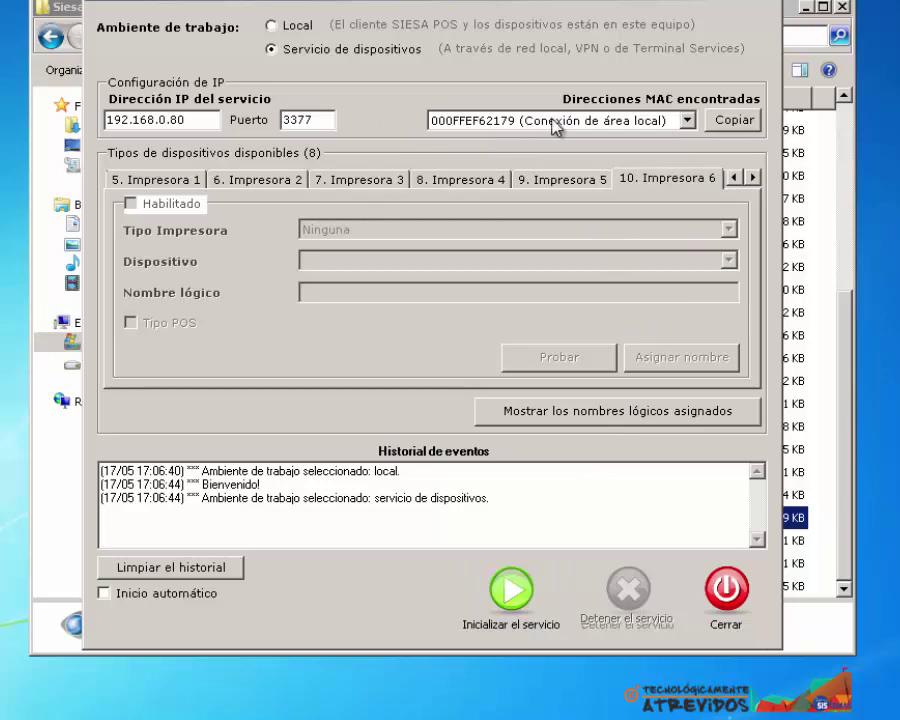
click(724, 128)
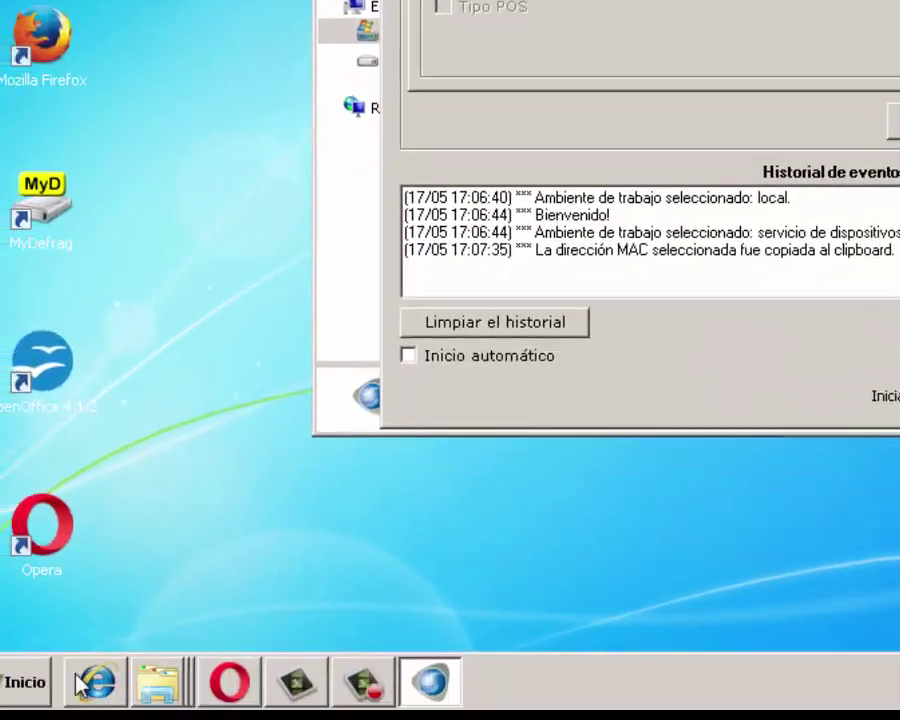
click(60, 666)
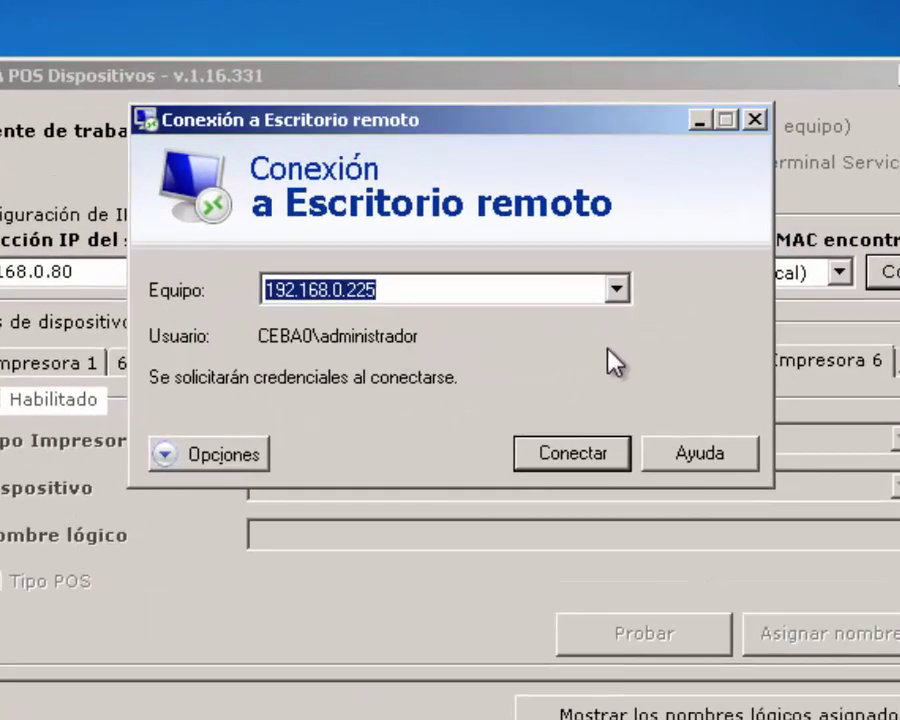
Connect to 192.168.0.225 using another account, entering the sales user name and its password
click(578, 456)
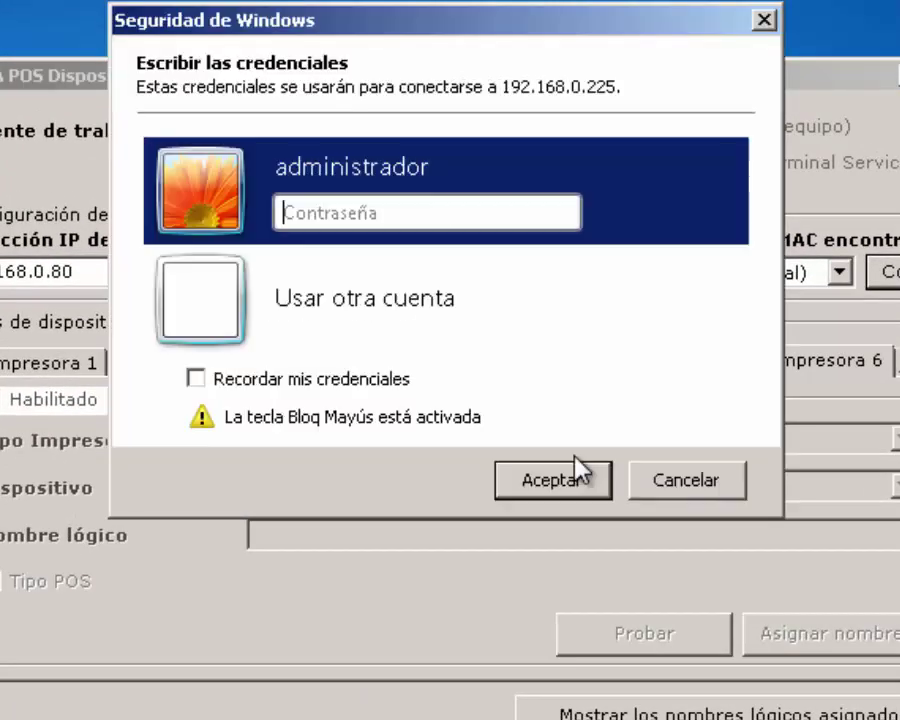
click(387, 322)
text(ventas2)
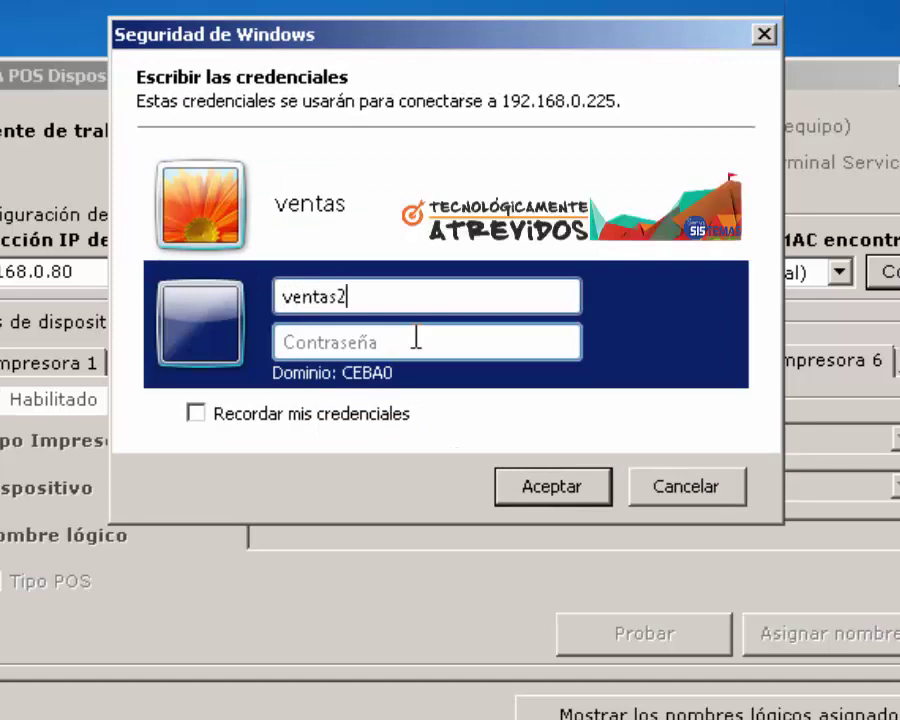
click(416, 340)
text(********)
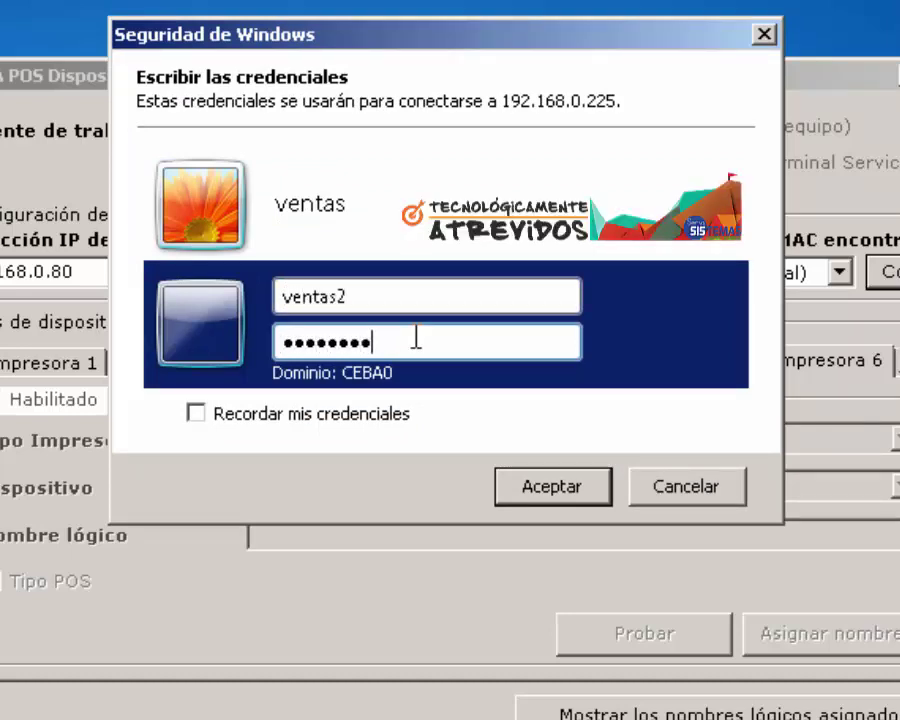
text(*)
Resubmit the corrected password to complete the remote sign-in and start UnoEE
key(Return)
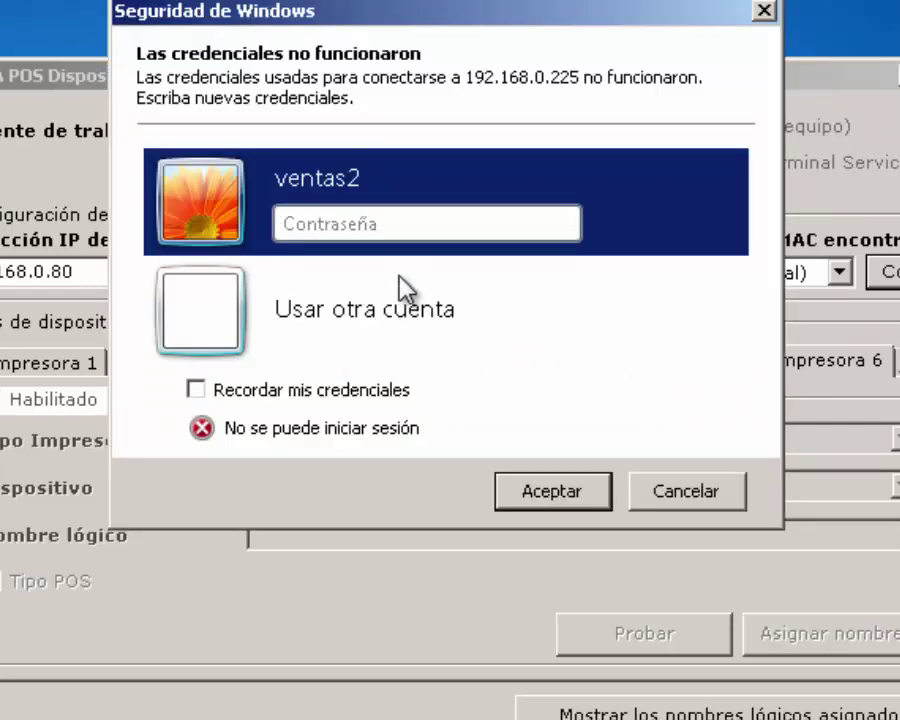
text(****)
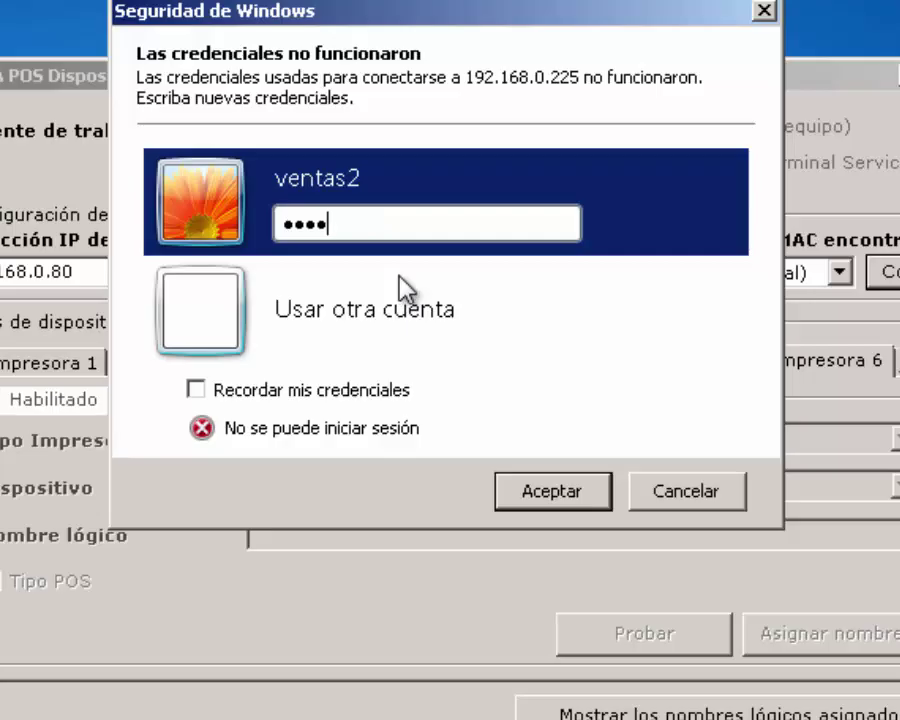
text(*****)
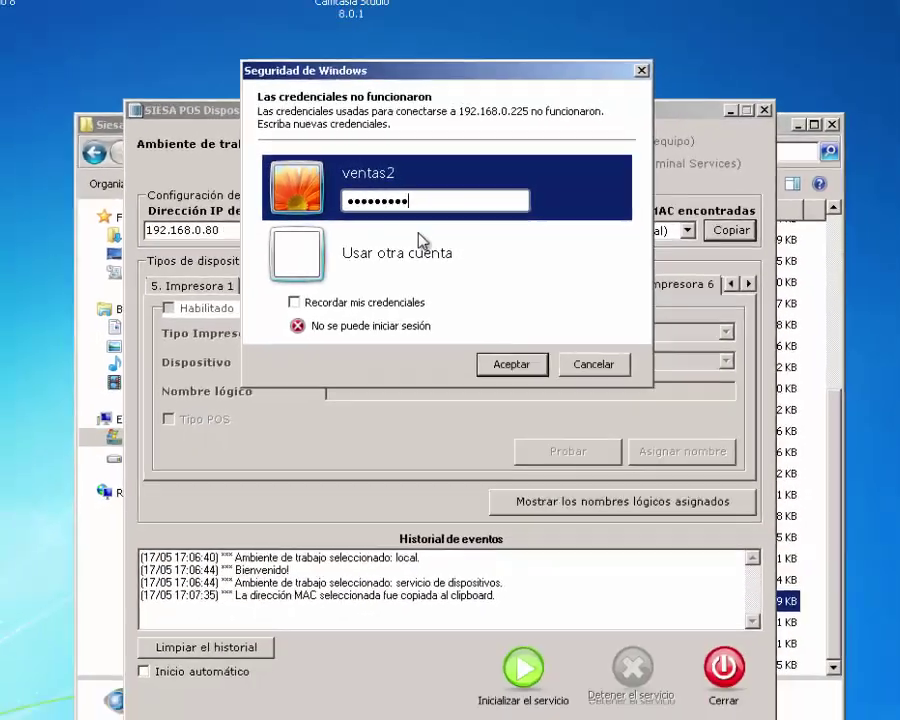
key(Return)
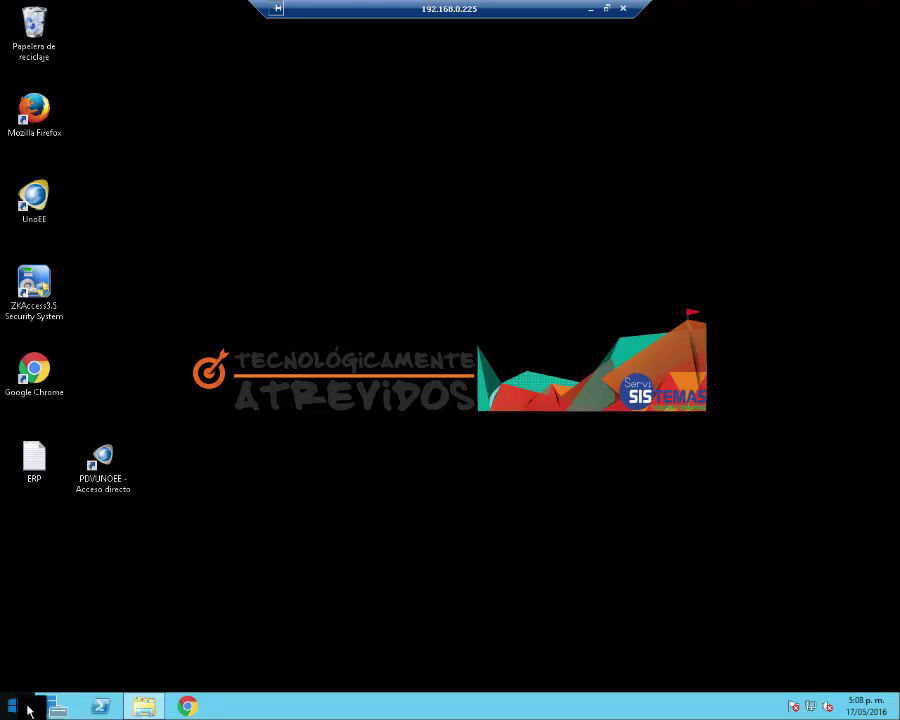
double_click(41, 223)
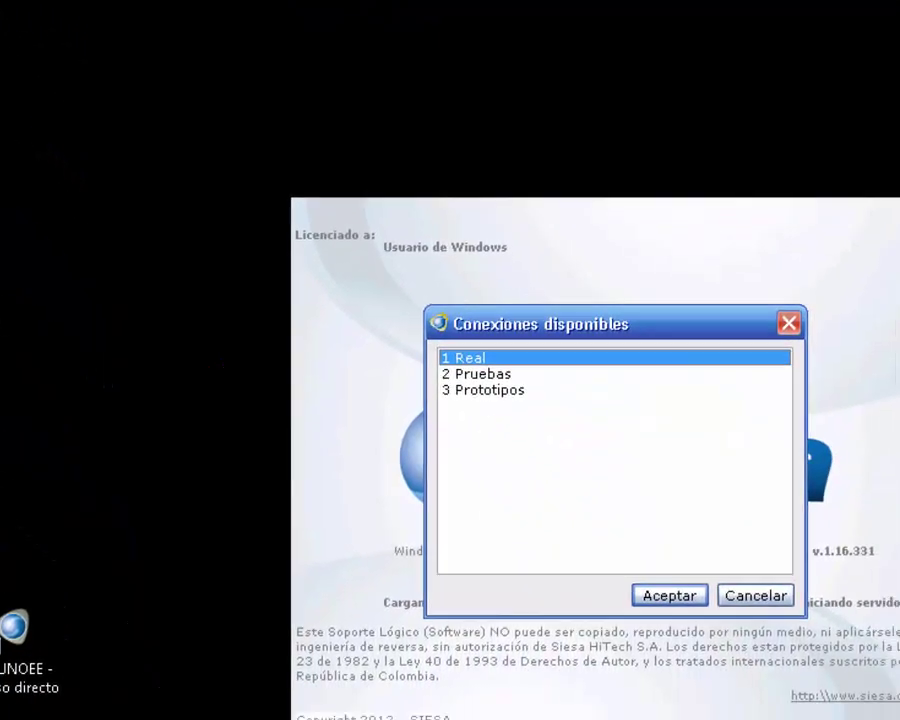
Choose the 3 Prototipos connection and submit the internal login as user 'uno'
click(489, 390)
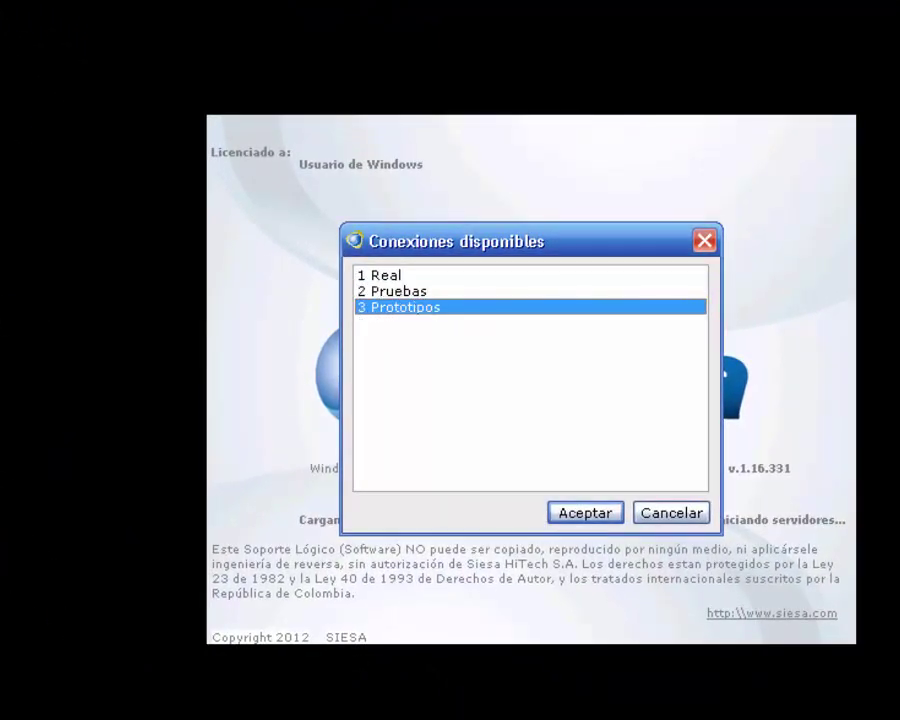
key(Return)
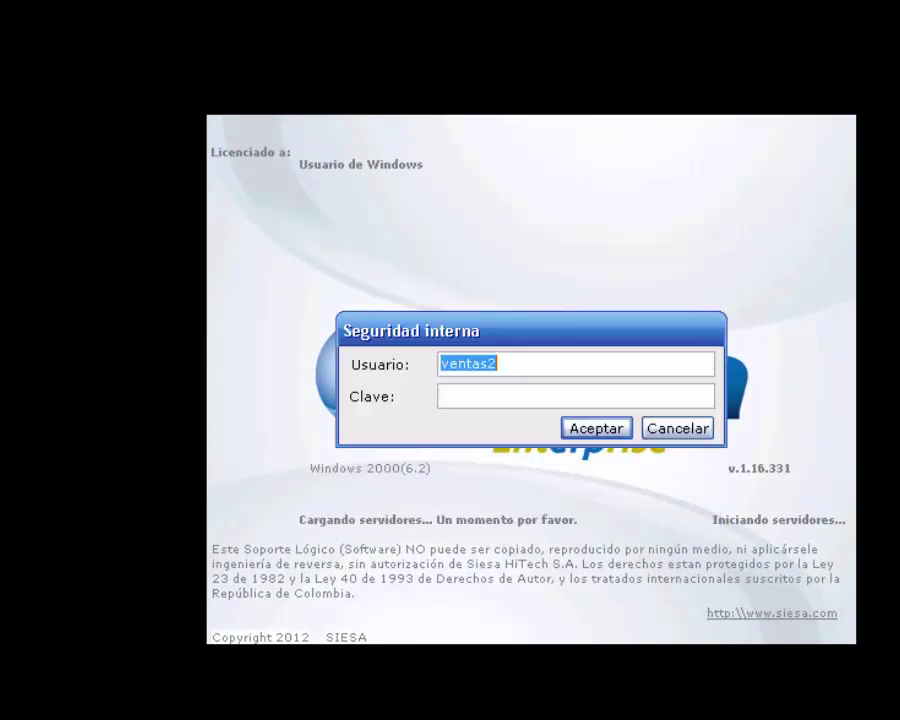
text(unoee)
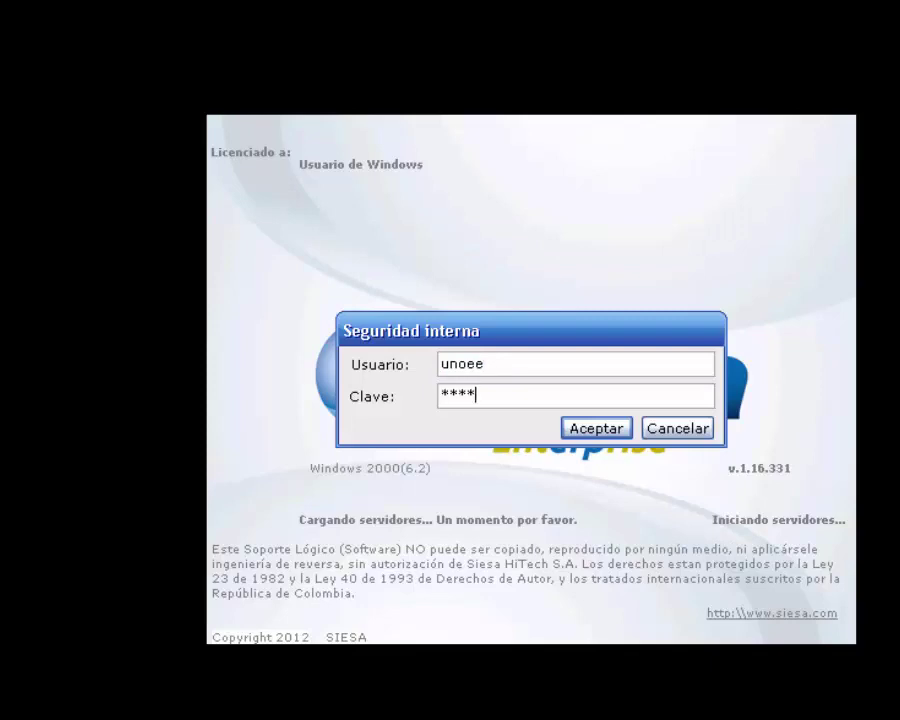
key(Return)
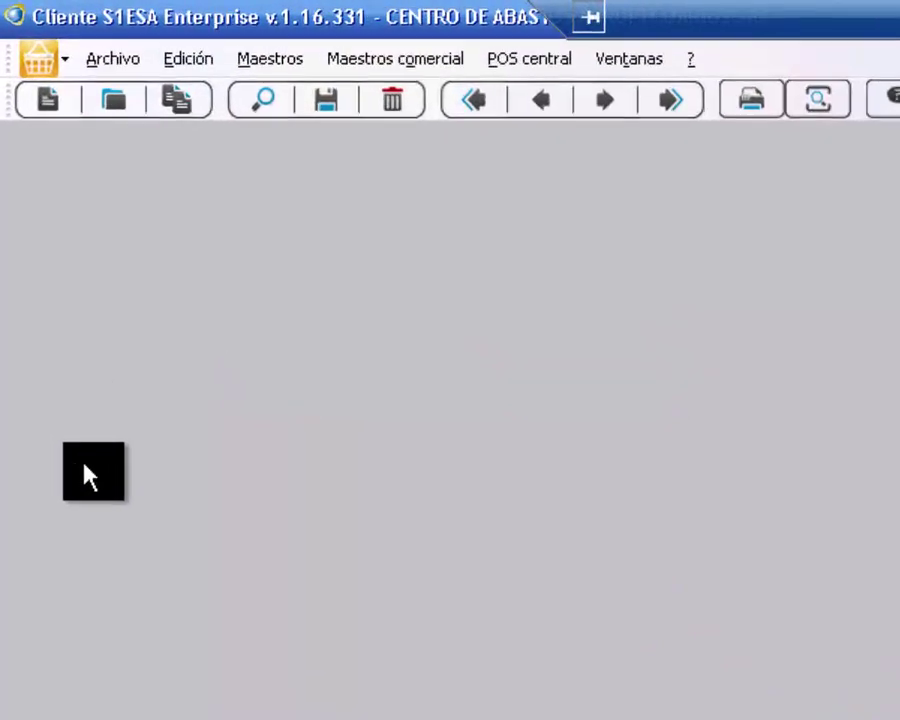
Open the point-of-sale terminal setup from the POS central options and load record TPV001004
click(610, 86)
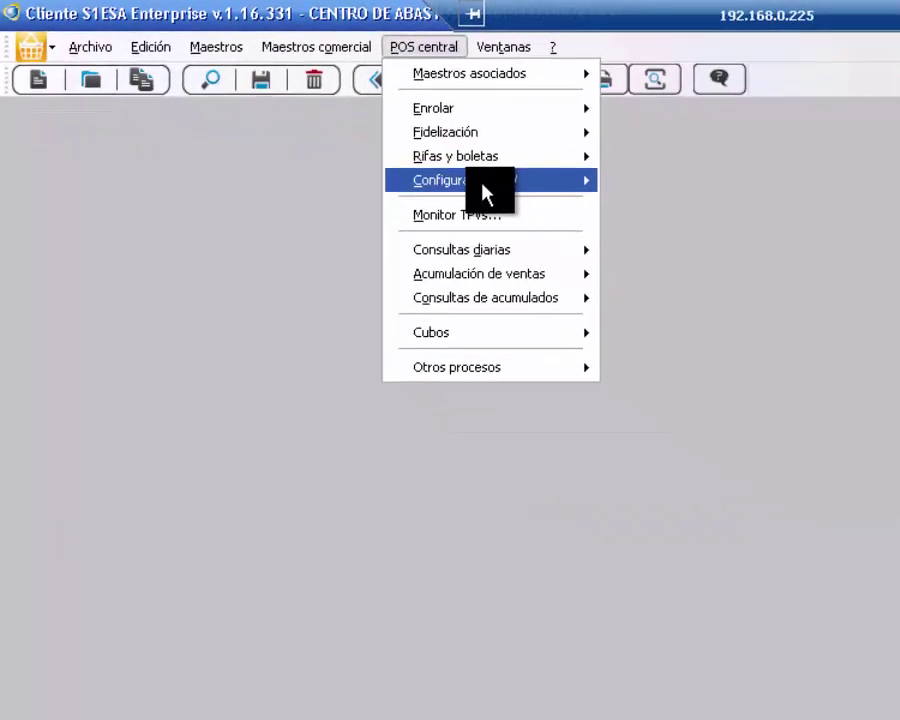
mouse_move(508, 172)
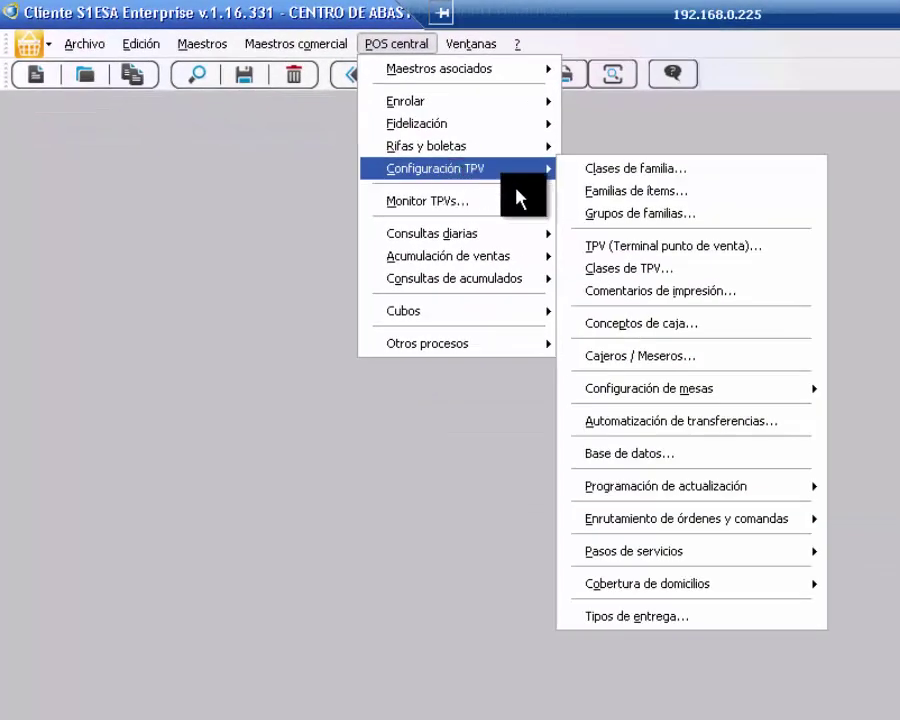
click(623, 250)
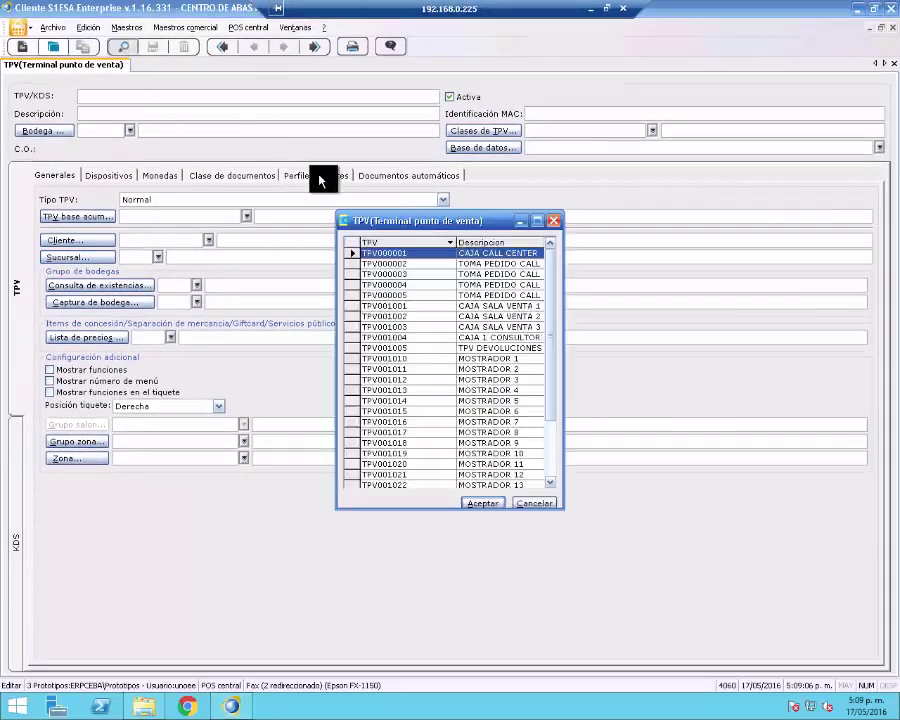
double_click(462, 338)
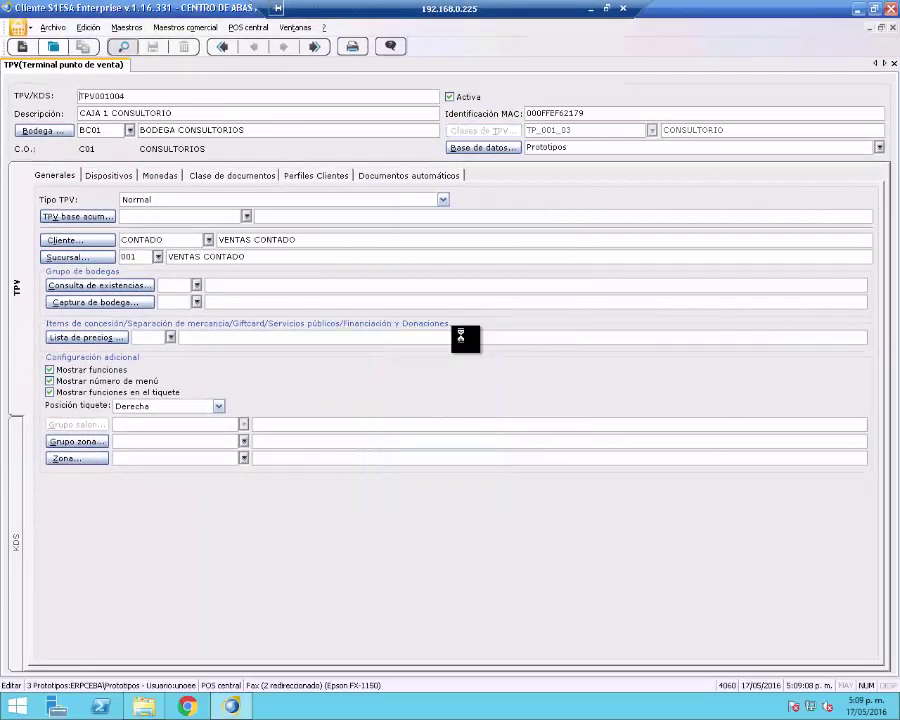
Replace the Identificación MAC value with the copied address 000FFEF62179 and save the terminal record
drag(569, 112, 527, 113)
key(ctrl+c)
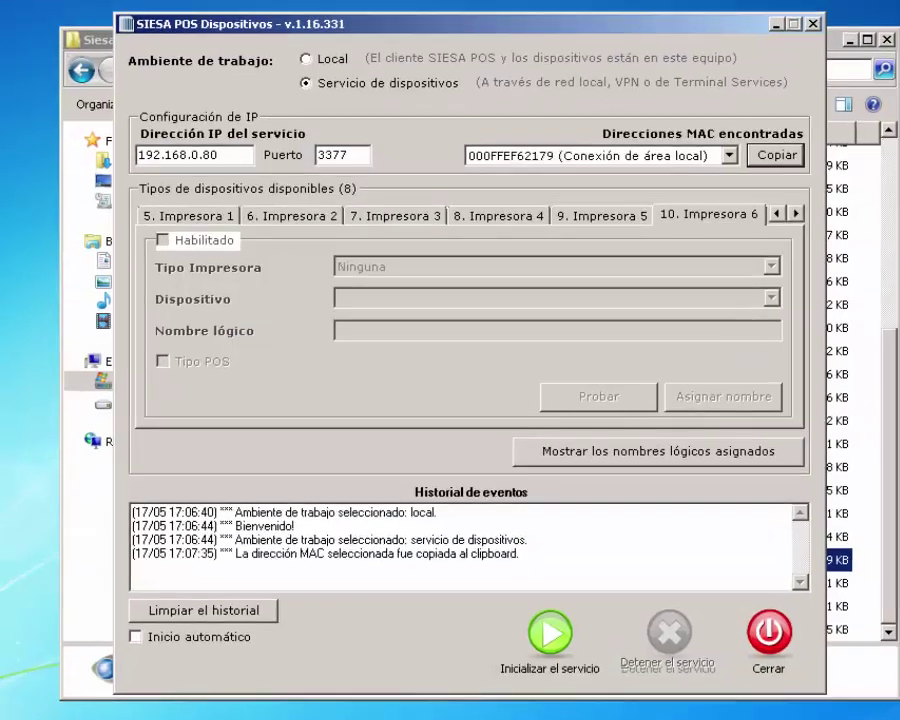
click(777, 155)
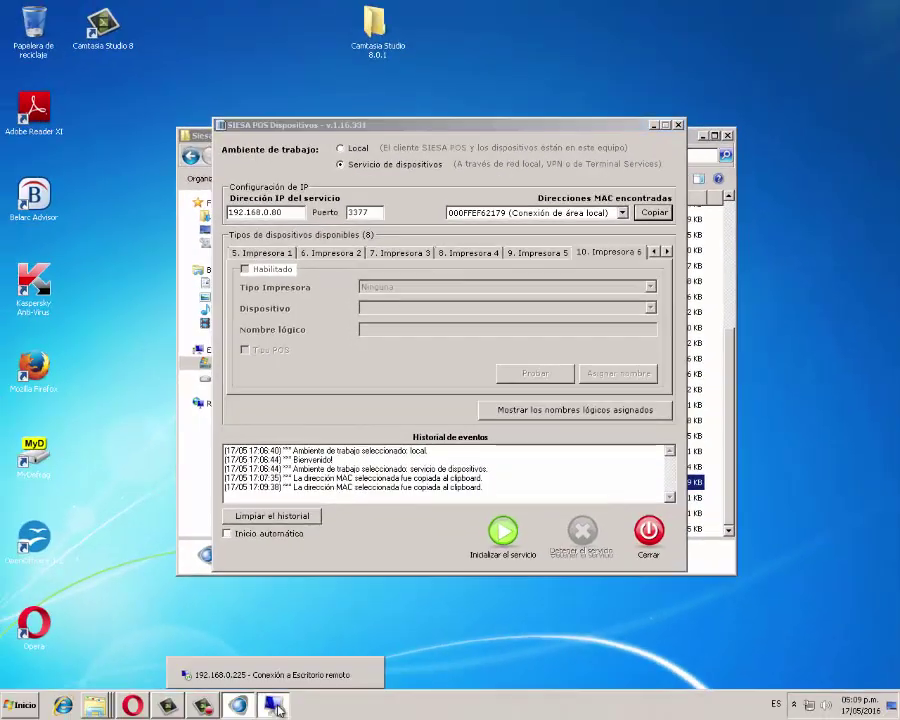
click(272, 705)
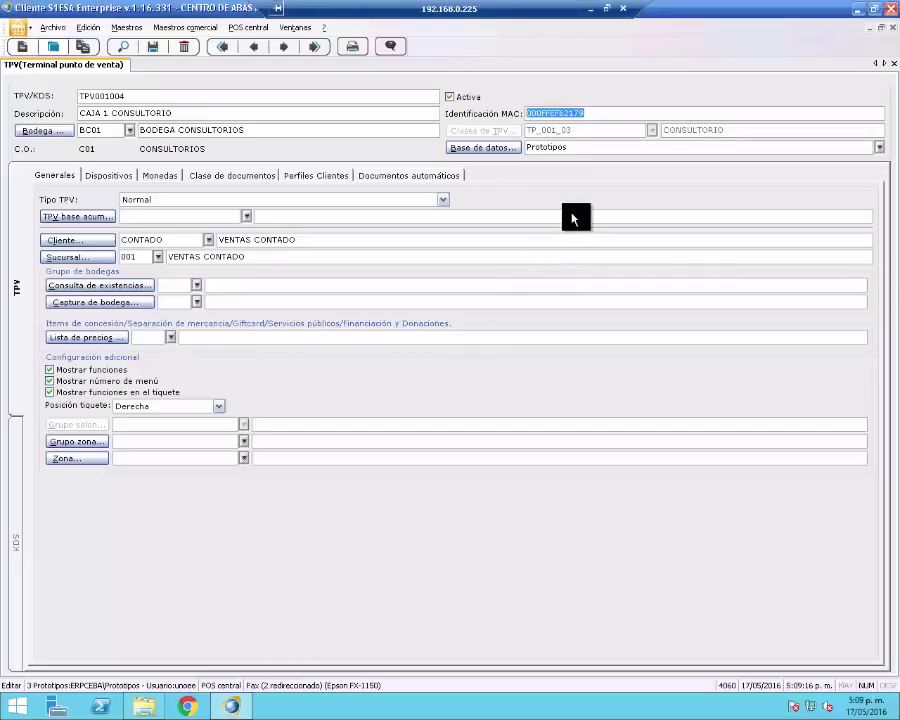
key(Delete)
right_click(544, 115)
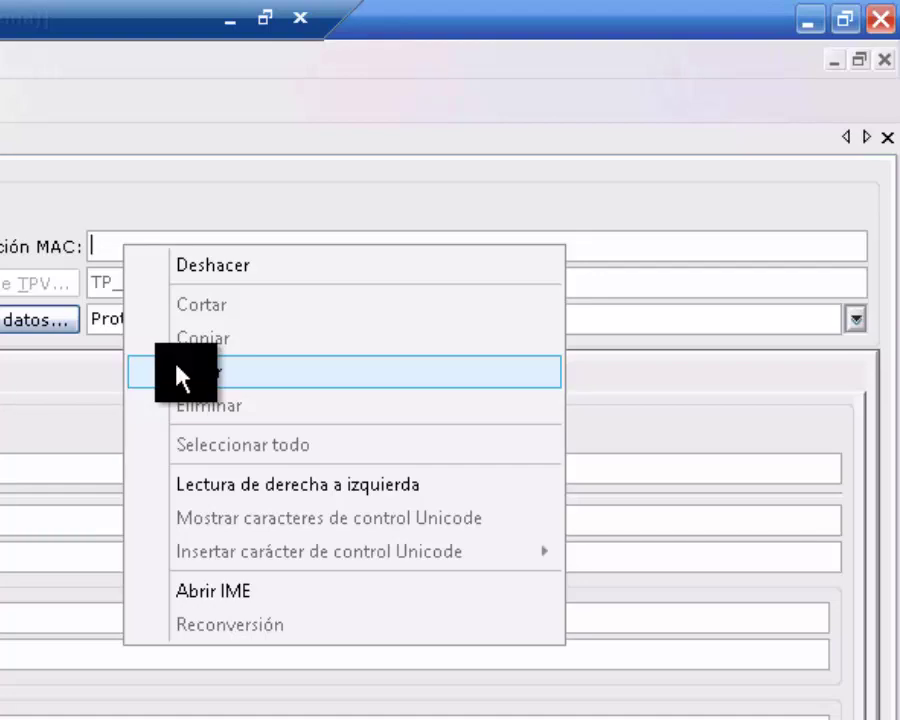
click(235, 345)
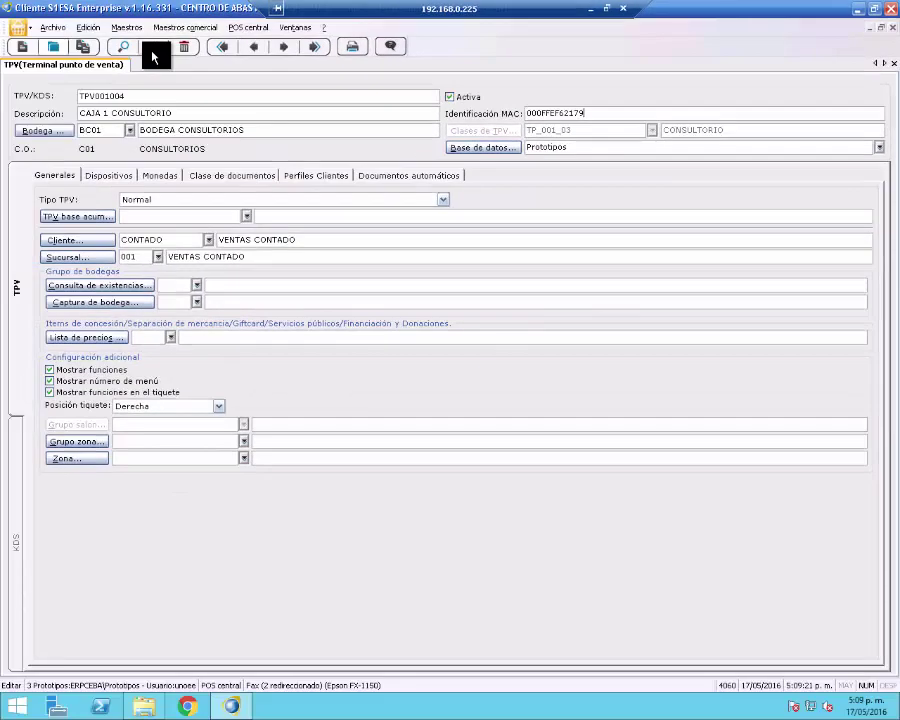
click(152, 50)
Open the Properties of the PDVUNOEE desktop shortcut
click(590, 8)
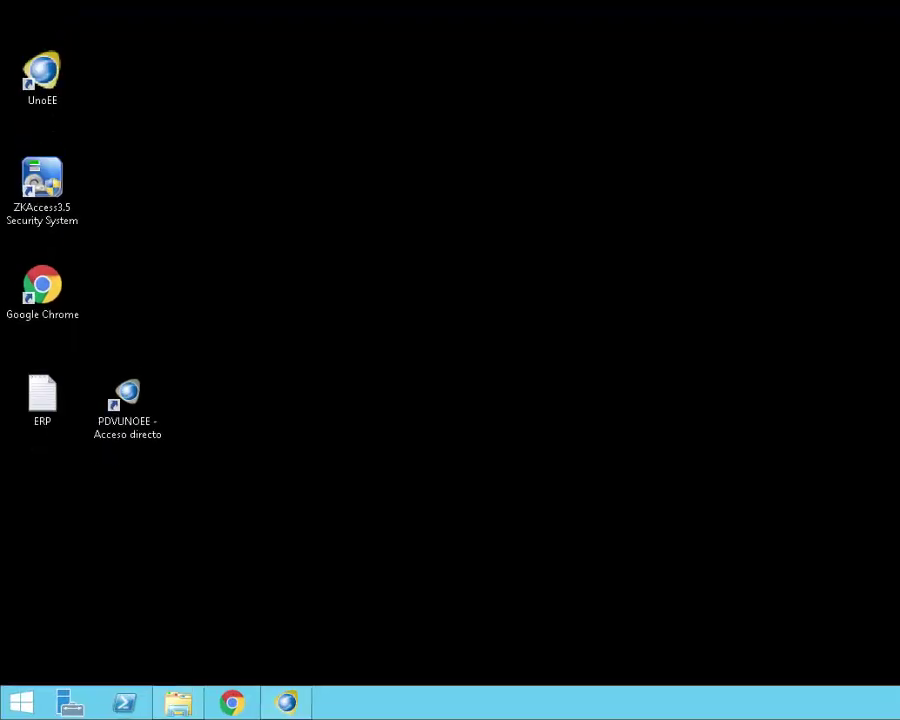
right_click(156, 319)
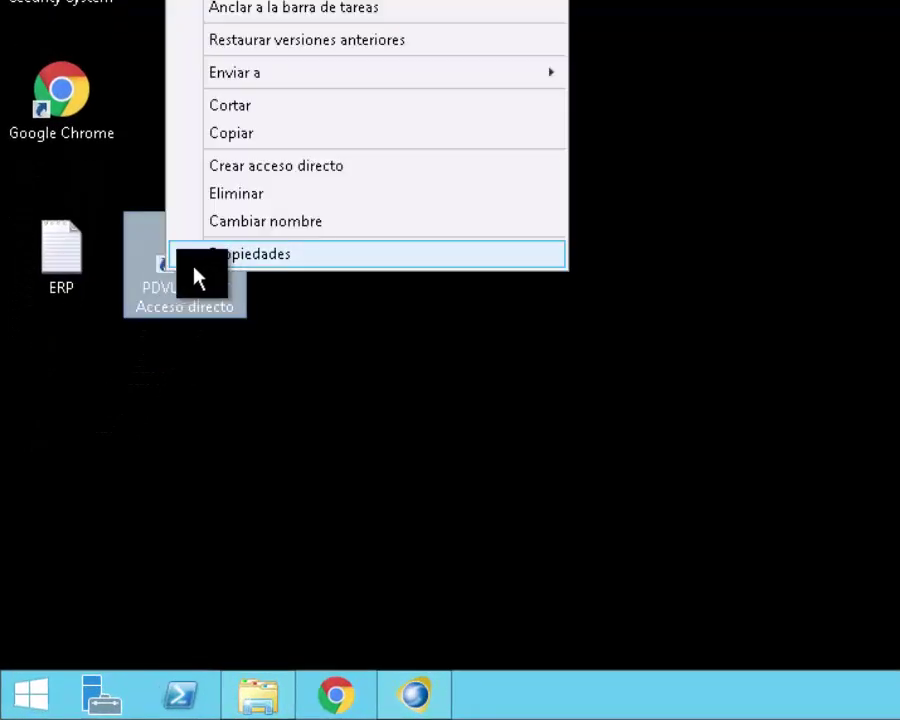
click(220, 256)
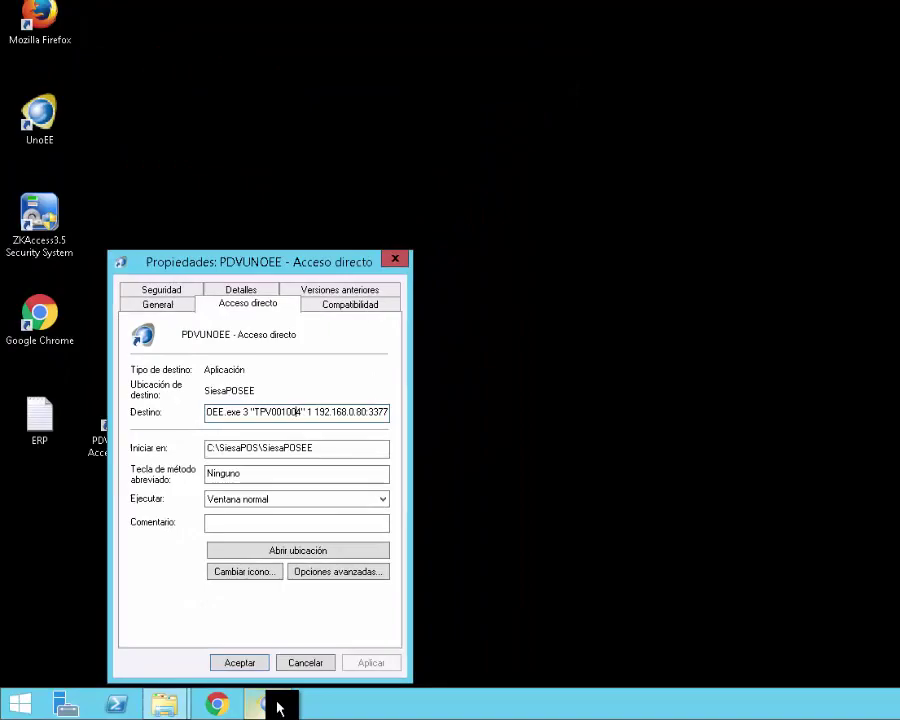
Copy the terminal code TPV001004 from the SIESA client
click(430, 695)
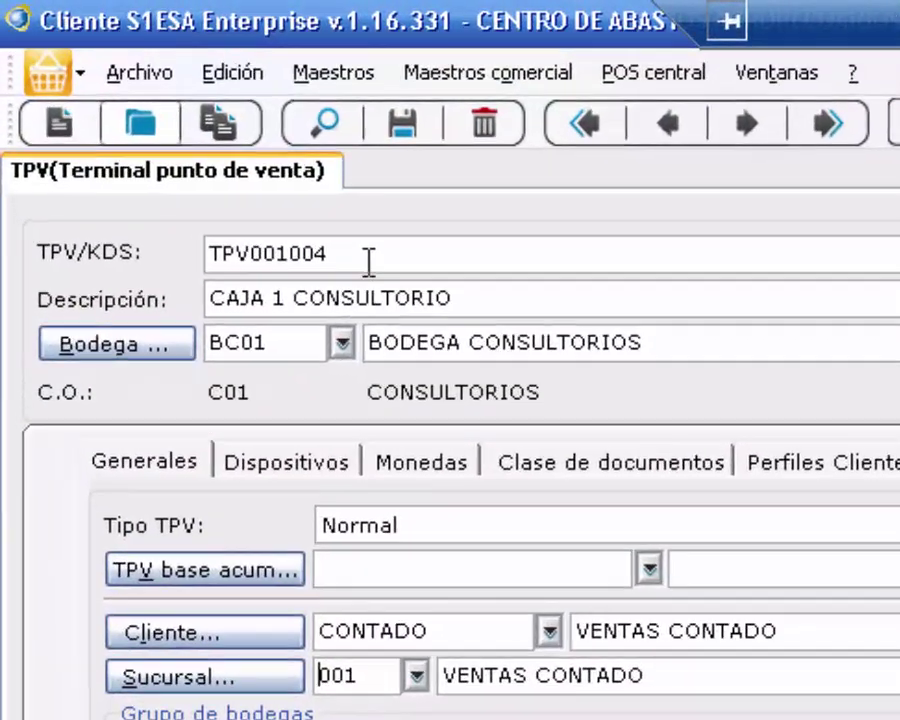
drag(286, 197, 178, 183)
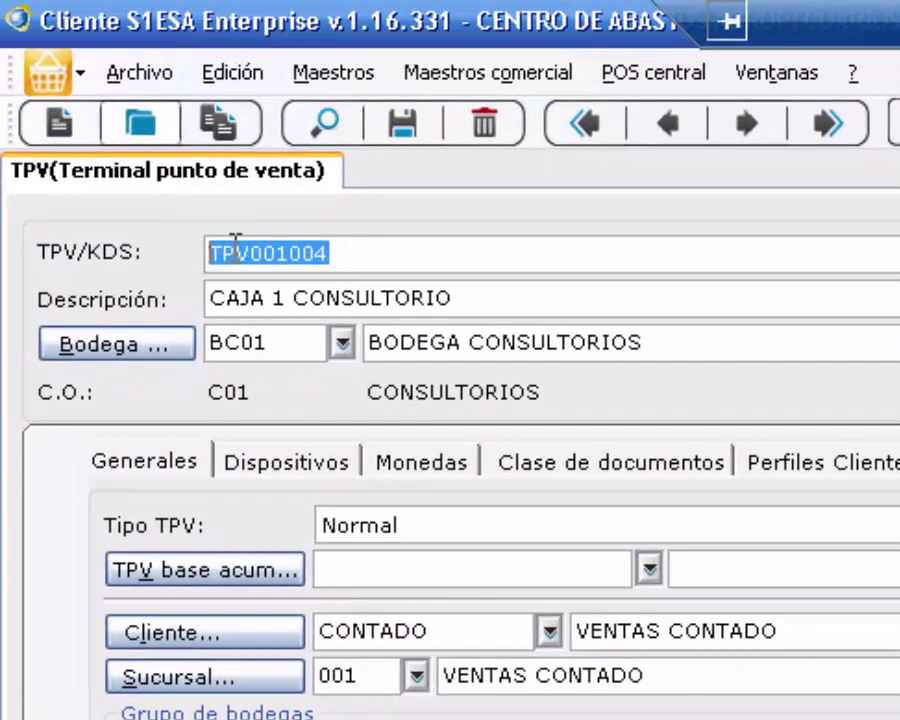
right_click(188, 196)
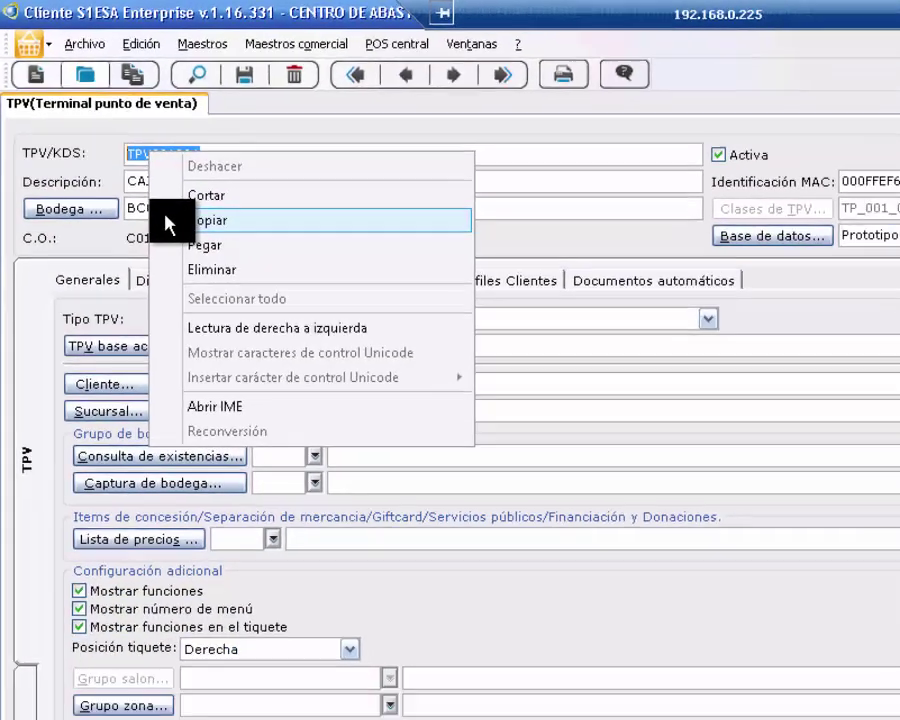
click(305, 362)
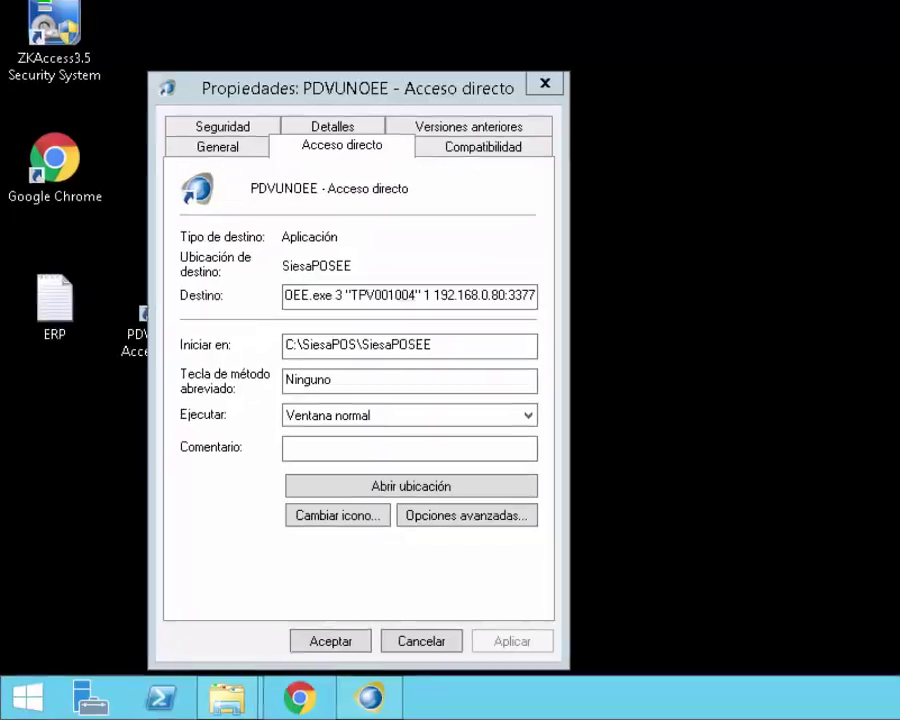
Replace the old code between the target's quotes with TPV001004 and check the 192.168.0.80:3377 address
click(426, 277)
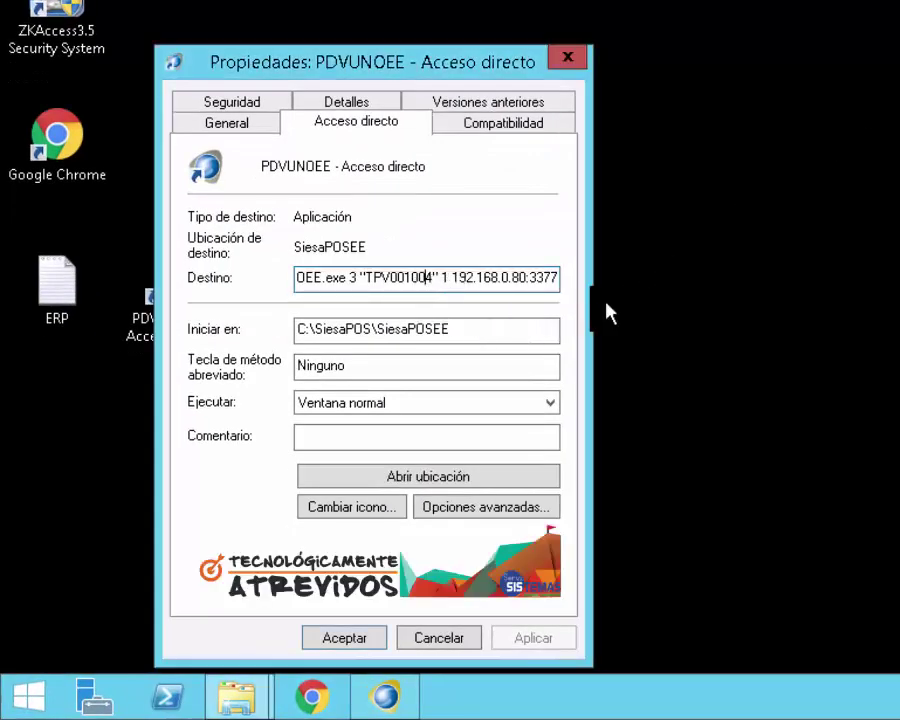
key(BackSpace)
key(BackSpace)
key(BackSpace)
key(BackSpace)
key(BackSpace)
key(BackSpace)
key(BackSpace)
key(BackSpace)
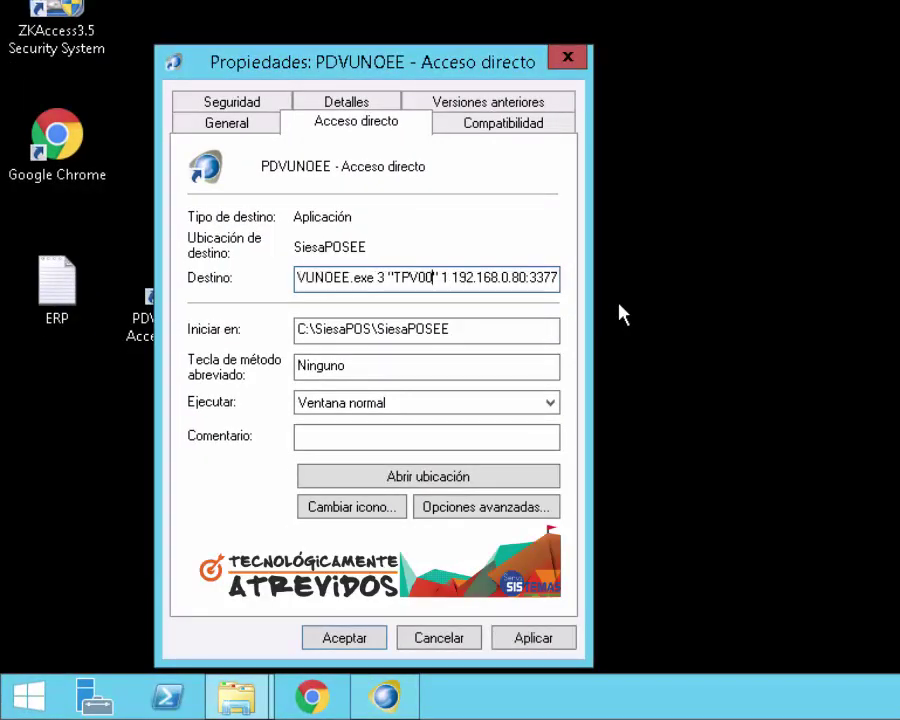
key(BackSpace)
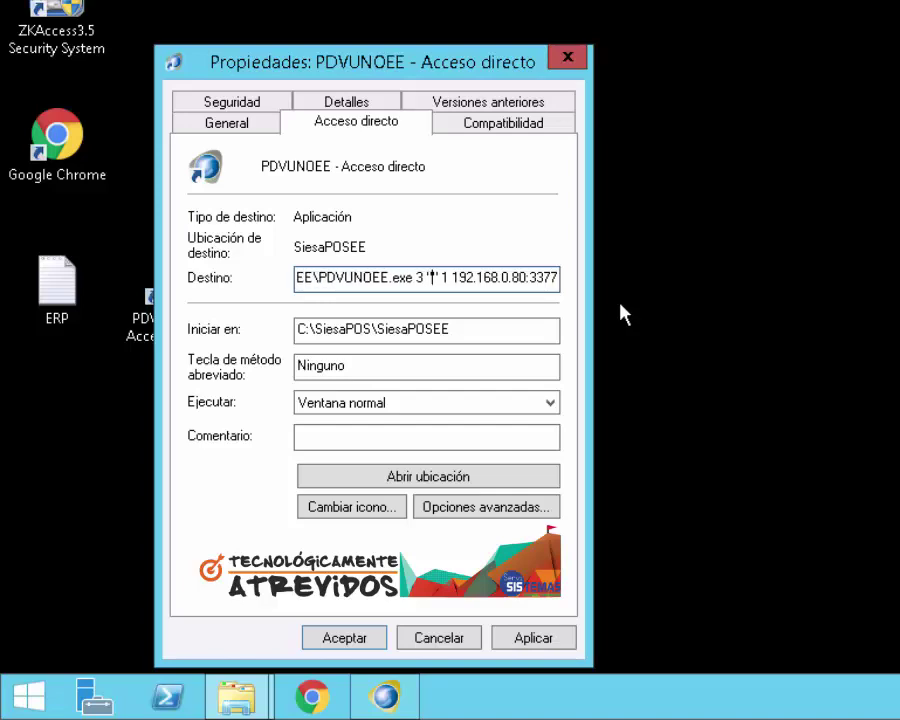
right_click(432, 285)
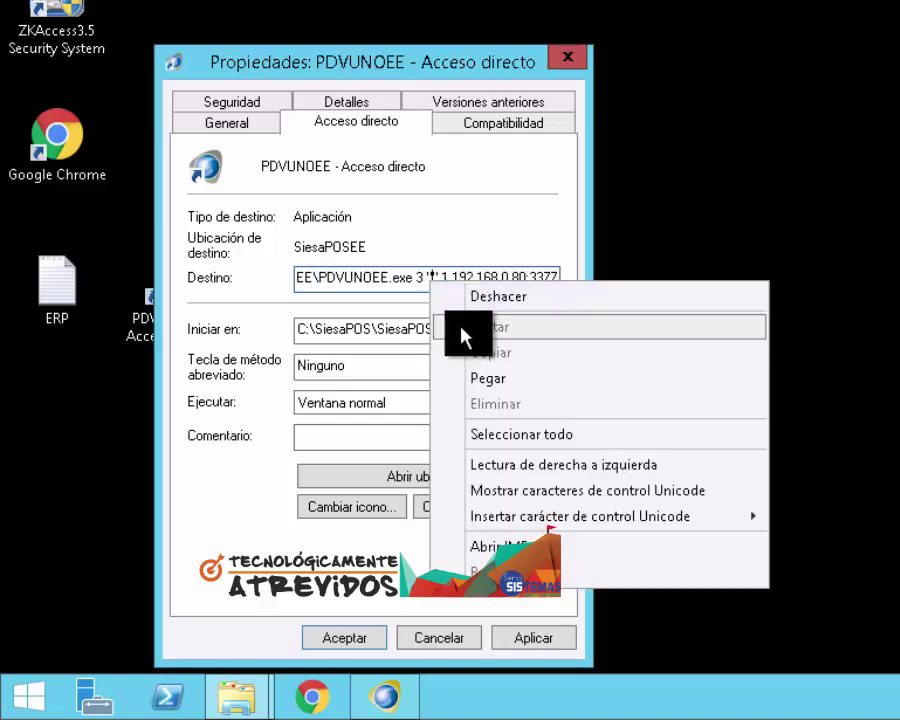
click(476, 376)
key(Right)
key(Right)
key(Right)
key(Right)
key(Right)
key(Right)
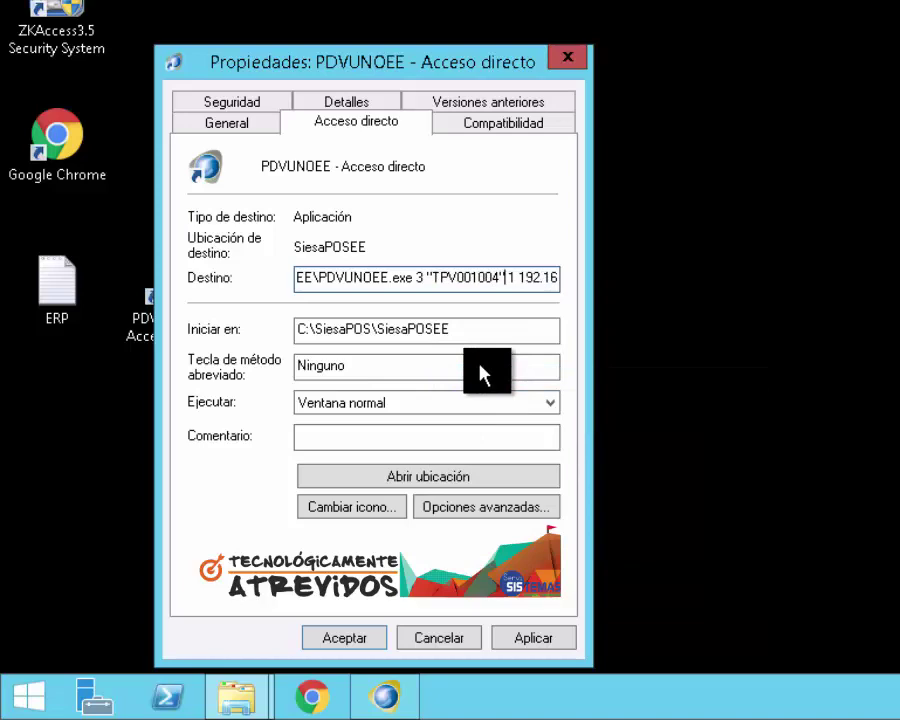
key(Right)
key(Right)
key(Right)
key(Right)
key(Right)
key(Right)
key(Right)
key(Right)
key(Right)
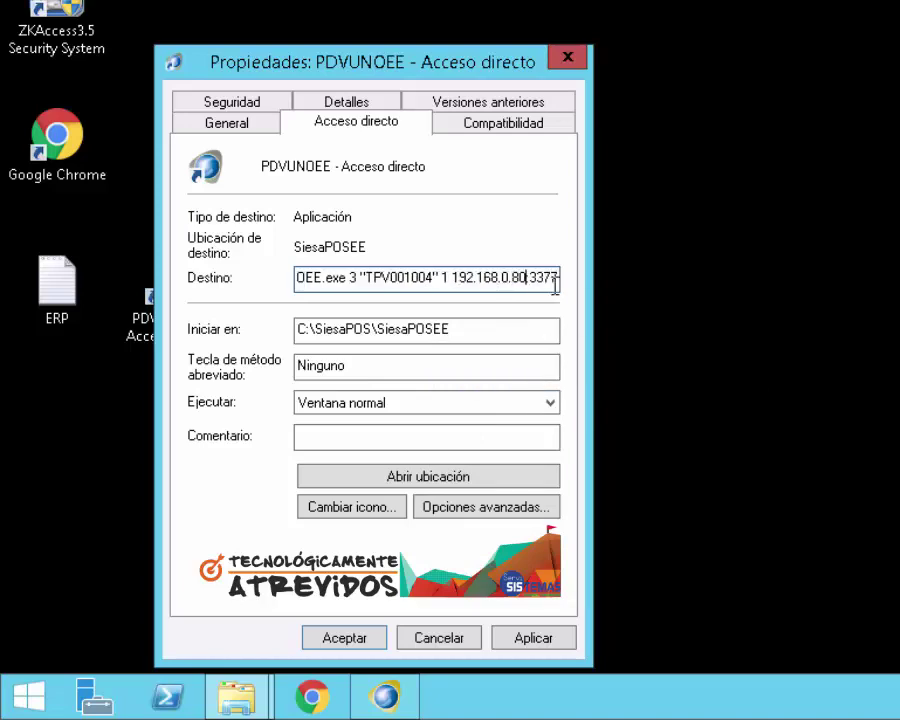
drag(463, 285, 565, 280)
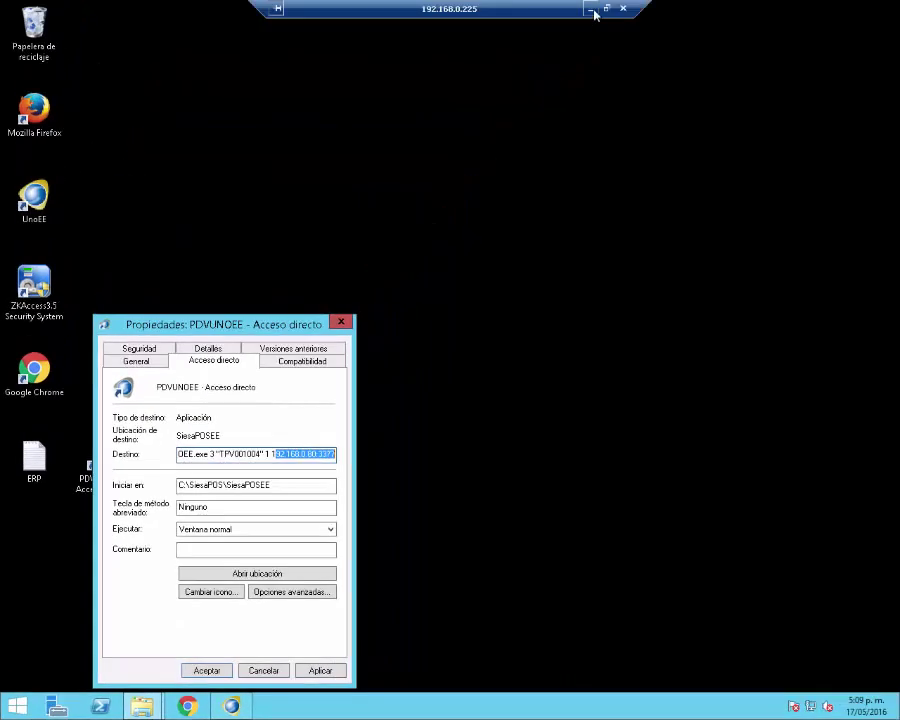
Start the device service, allow it through the firewall, and apply the PDVUNOEE shortcut changes
click(592, 11)
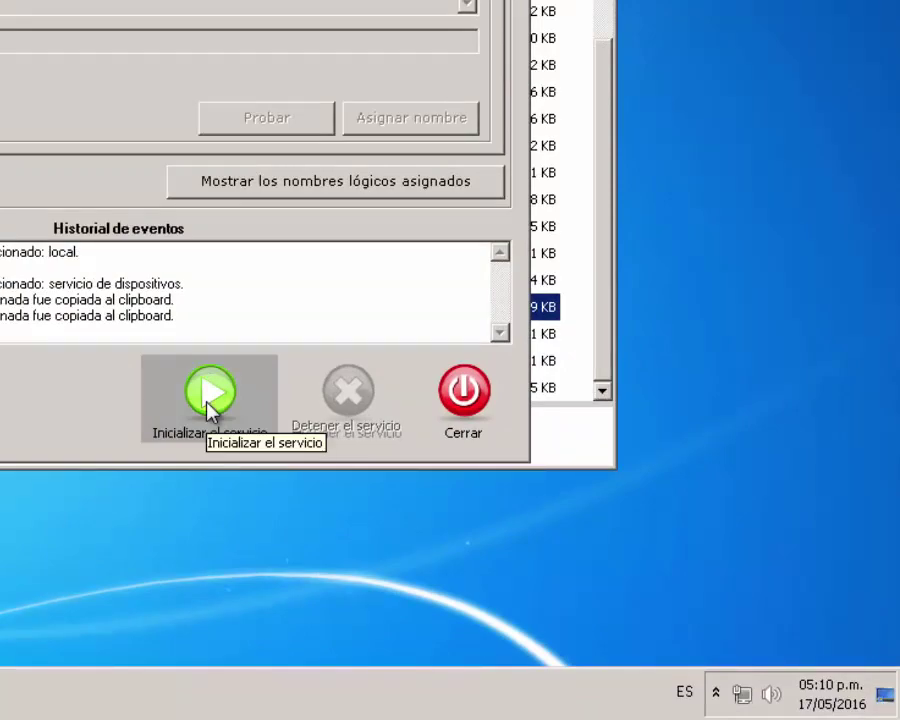
click(208, 402)
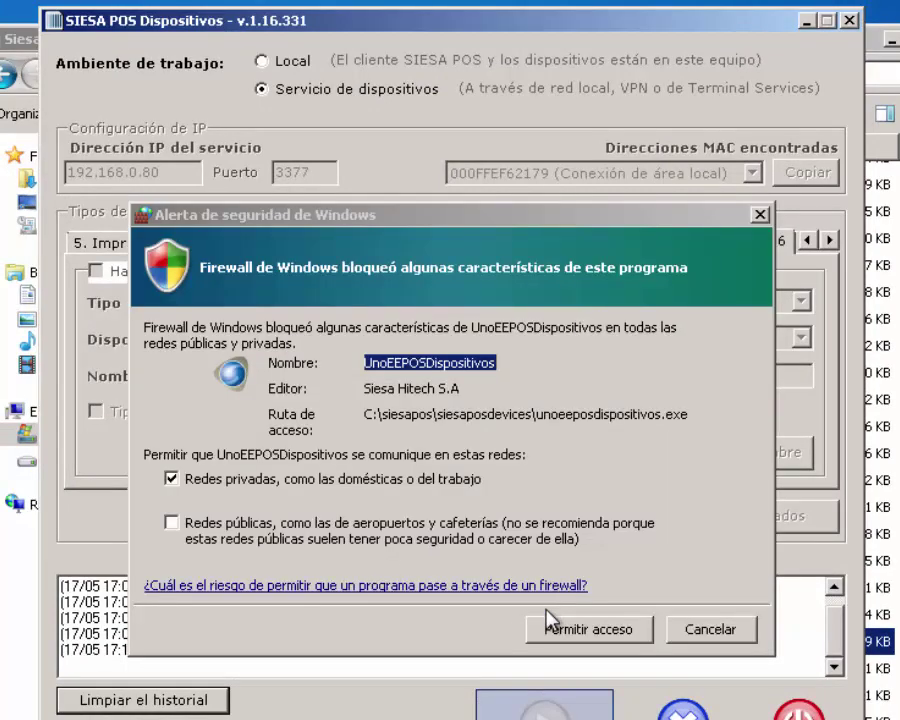
click(553, 628)
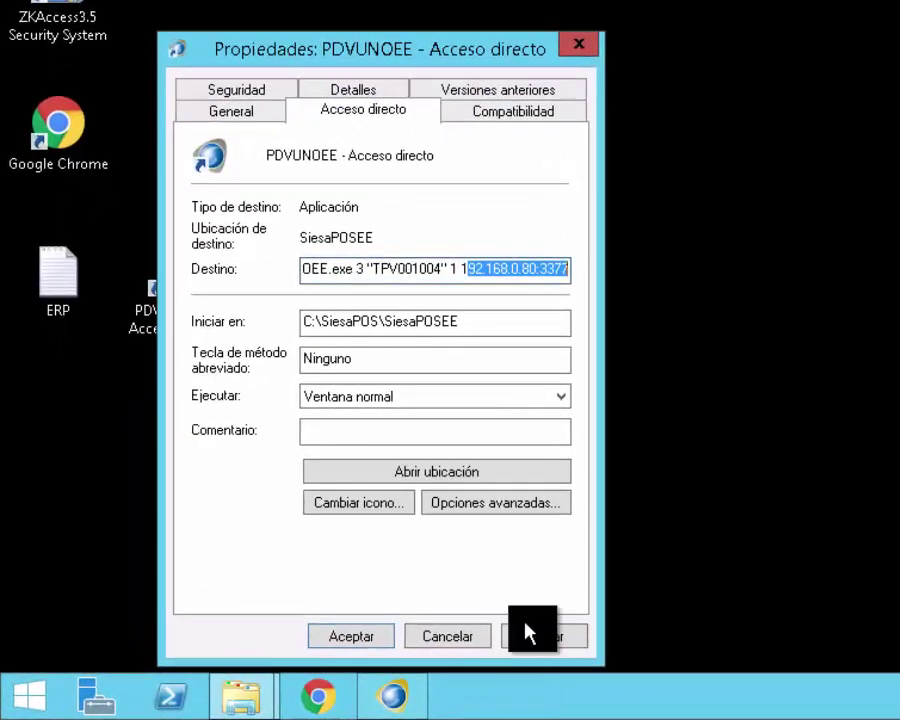
click(570, 635)
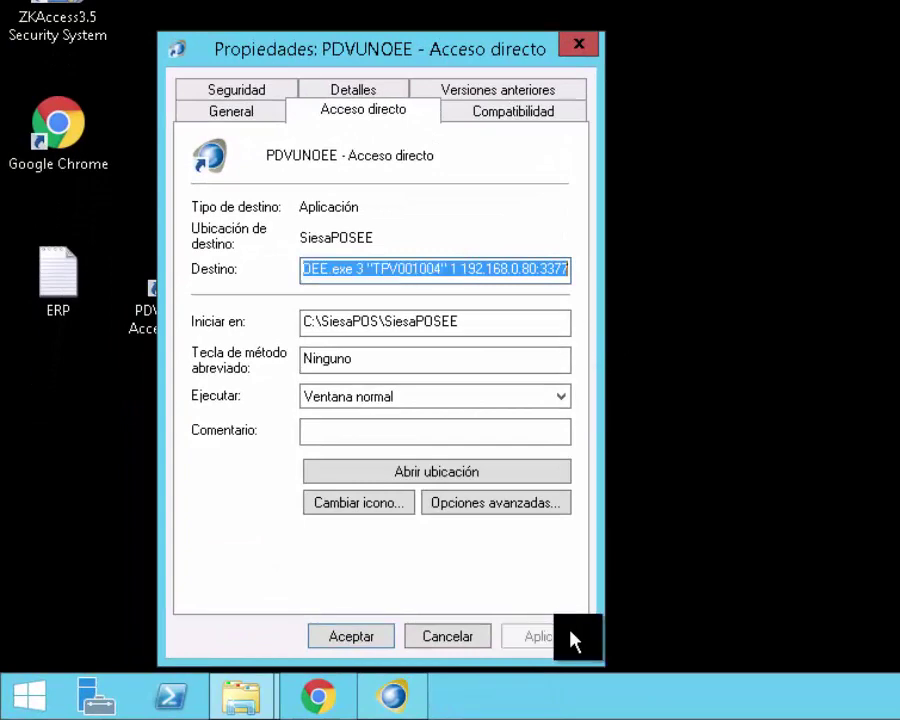
click(360, 638)
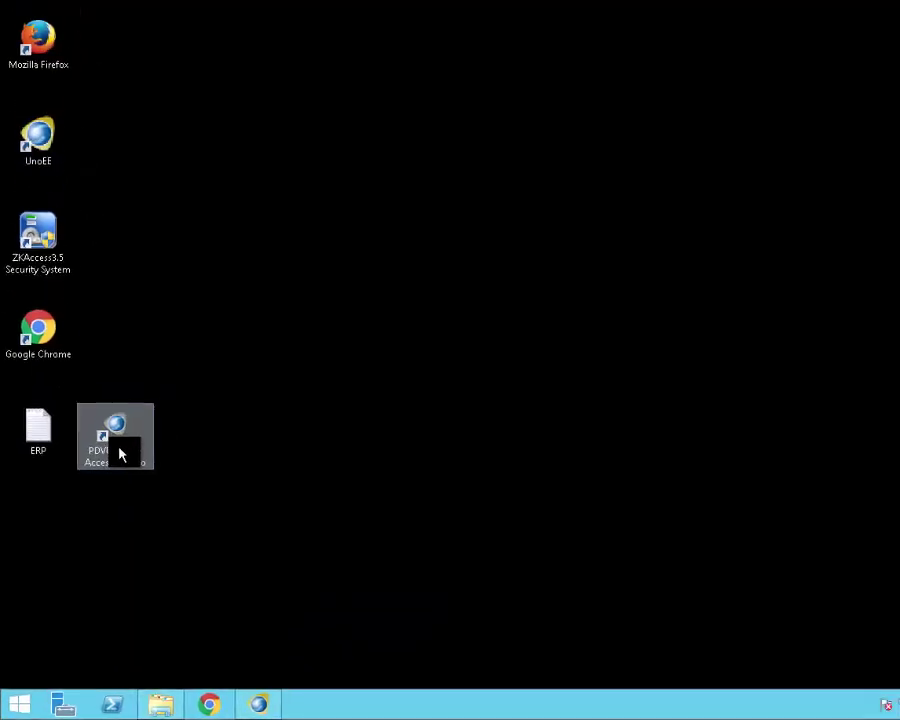
Launch SiesaPOS to its TPV001004 login, then minimise the remote session, Dispositivos and Explorer windows
double_click(108, 482)
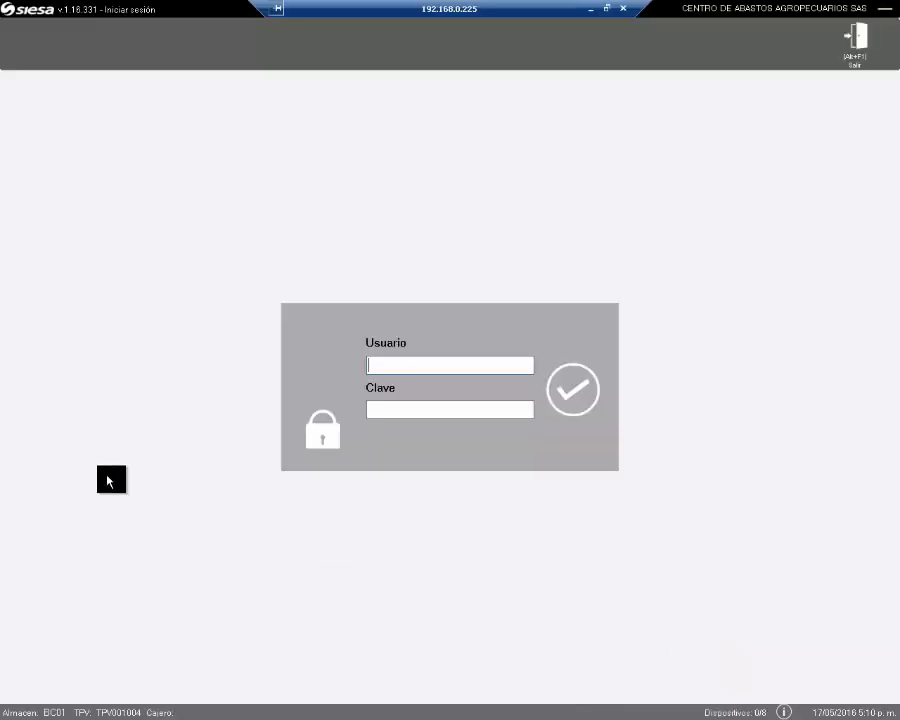
click(590, 12)
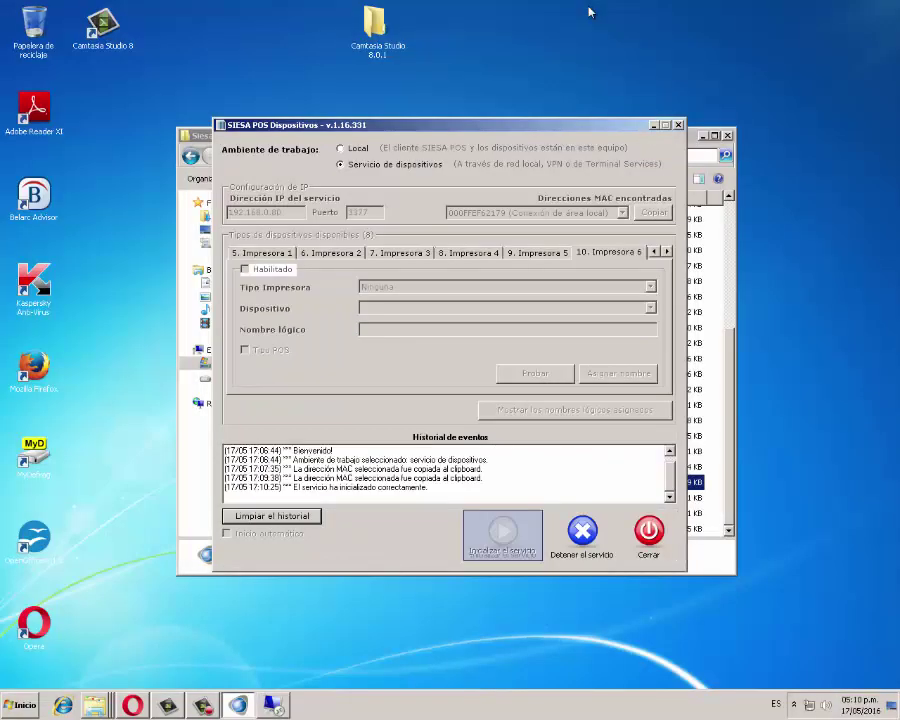
click(655, 126)
click(700, 136)
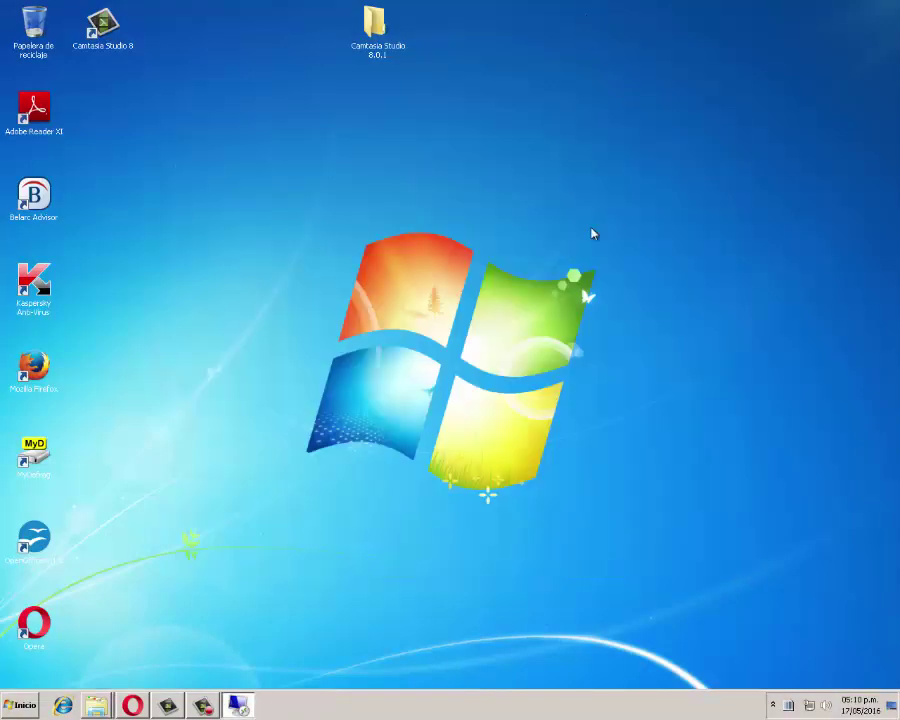